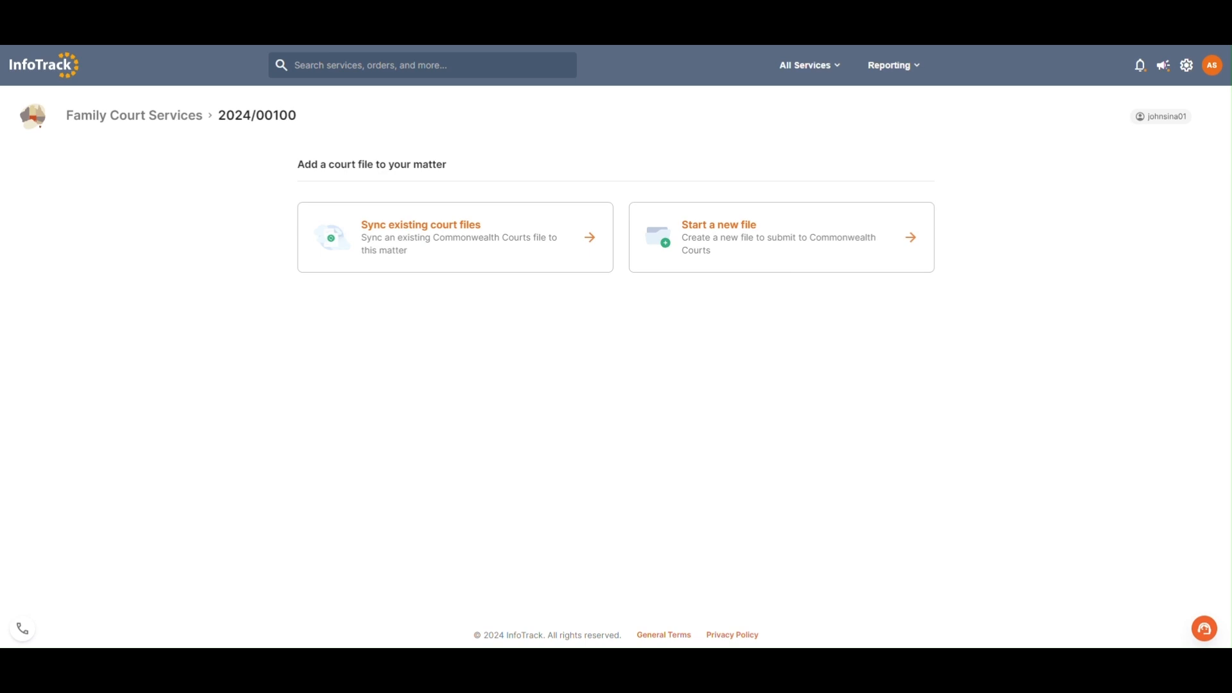
# Step: Locate the Family Court service among the general Courts services, and close the services list
pyautogui.click(824, 76)
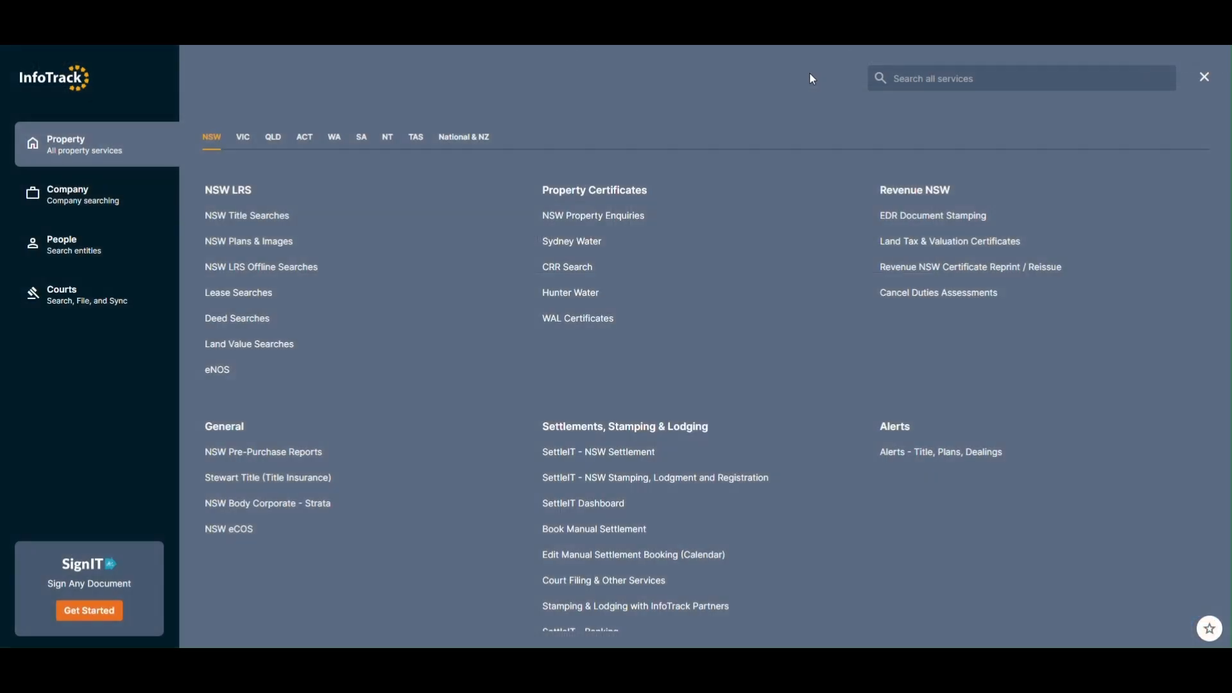
pyautogui.click(84, 302)
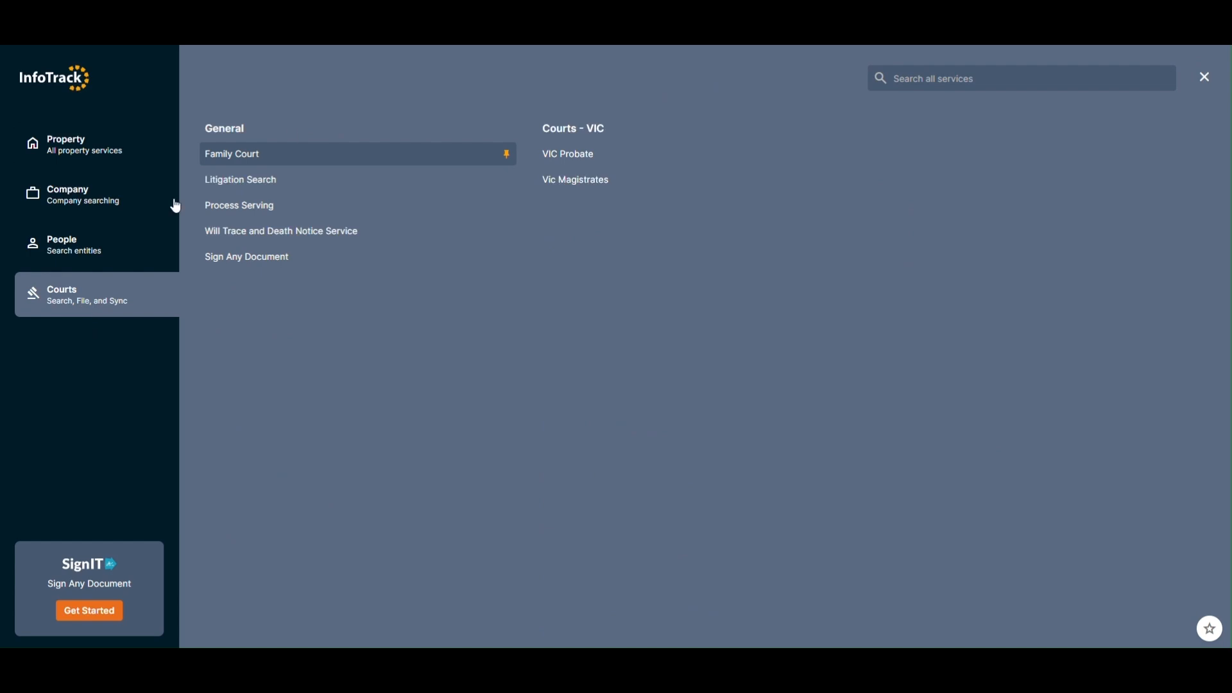
pyautogui.click(328, 157)
pyautogui.click(1206, 77)
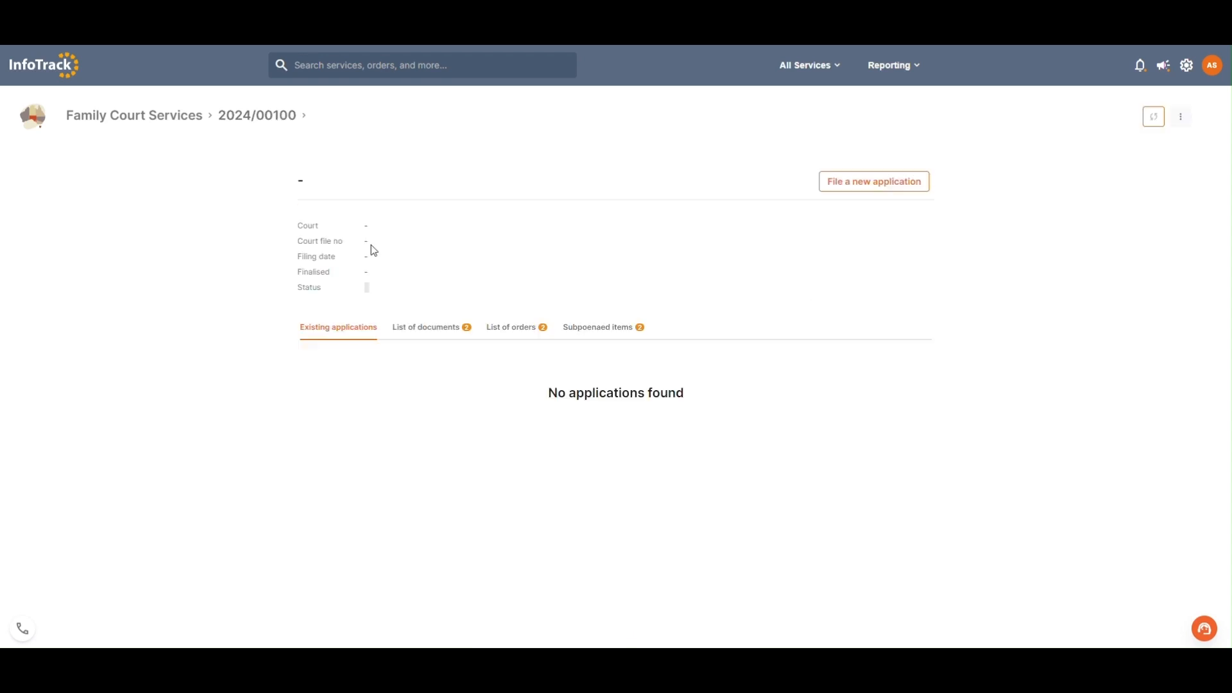
# Step: Sync the available open family court file to the matter with the Sync everything option
pyautogui.click(373, 252)
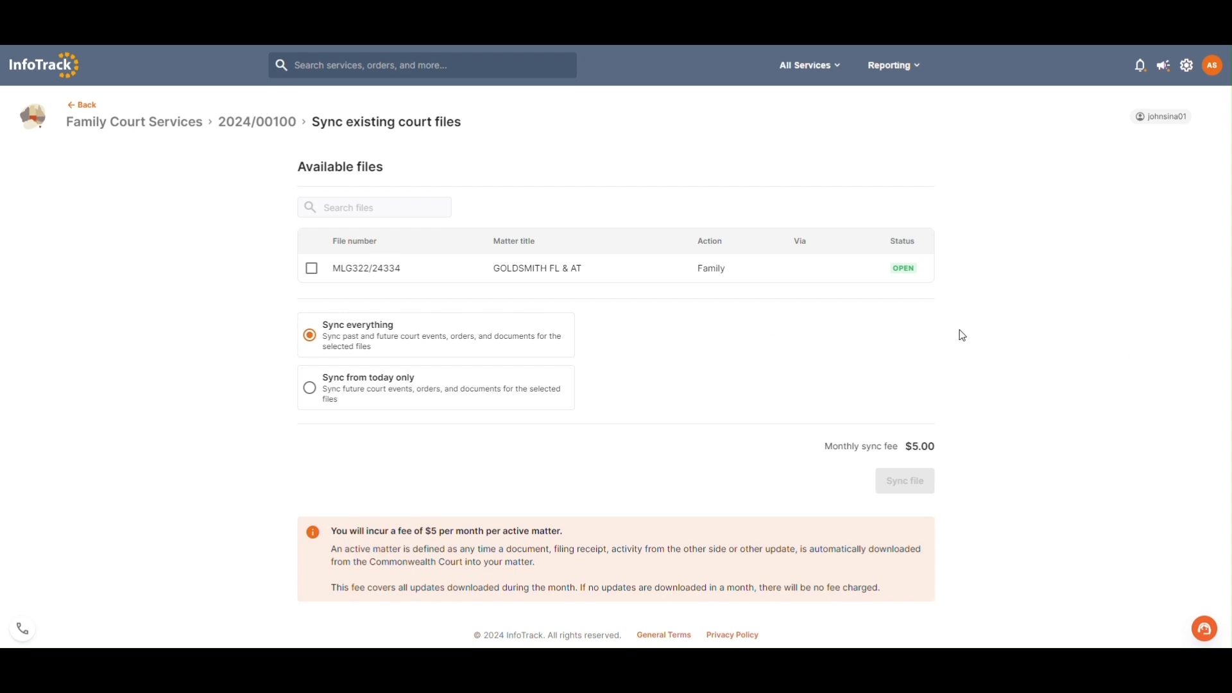
pyautogui.click(312, 273)
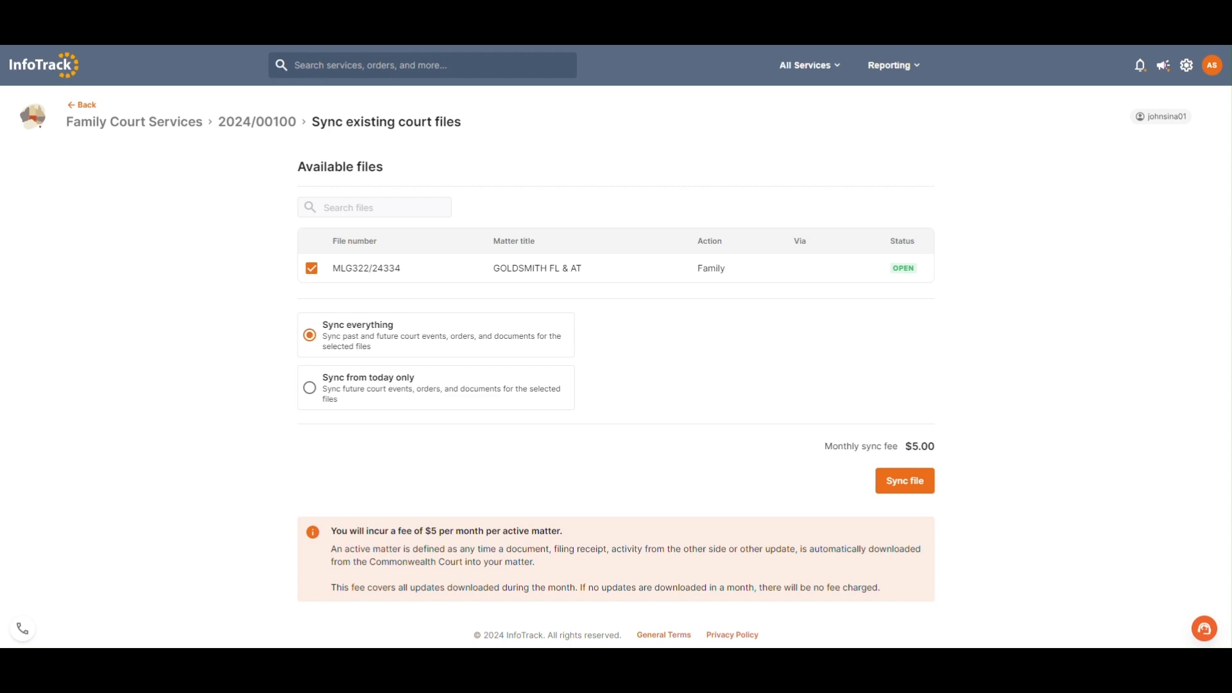
pyautogui.click(902, 480)
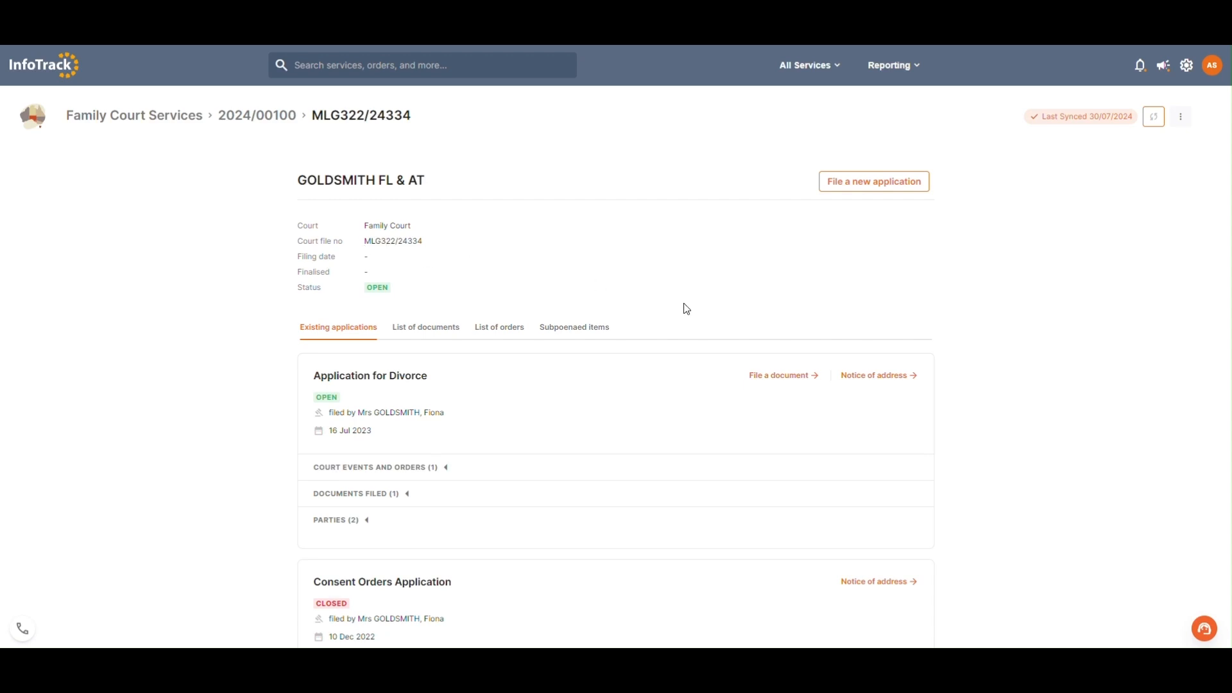
# Step: Expand the court events and orders of the Application for Divorce and open the orders of the 01-Mar-2023 Divorce Hearing
pyautogui.scroll(-2, 706, 314)
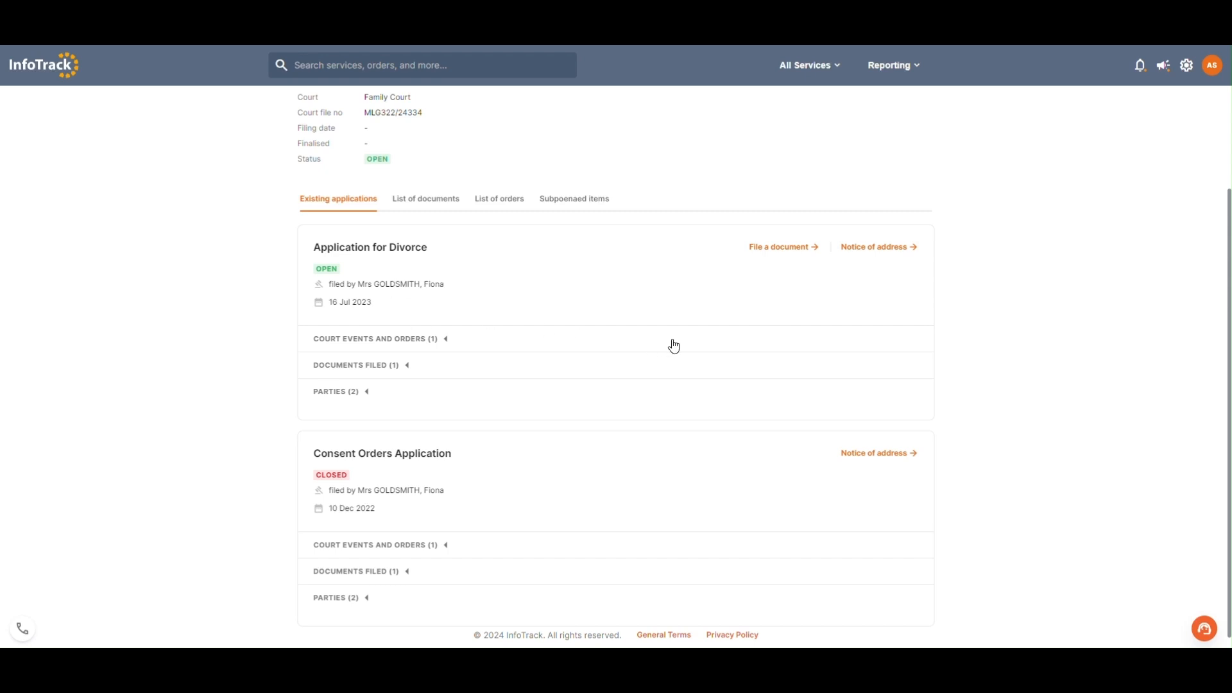
pyautogui.scroll(-1, 673, 347)
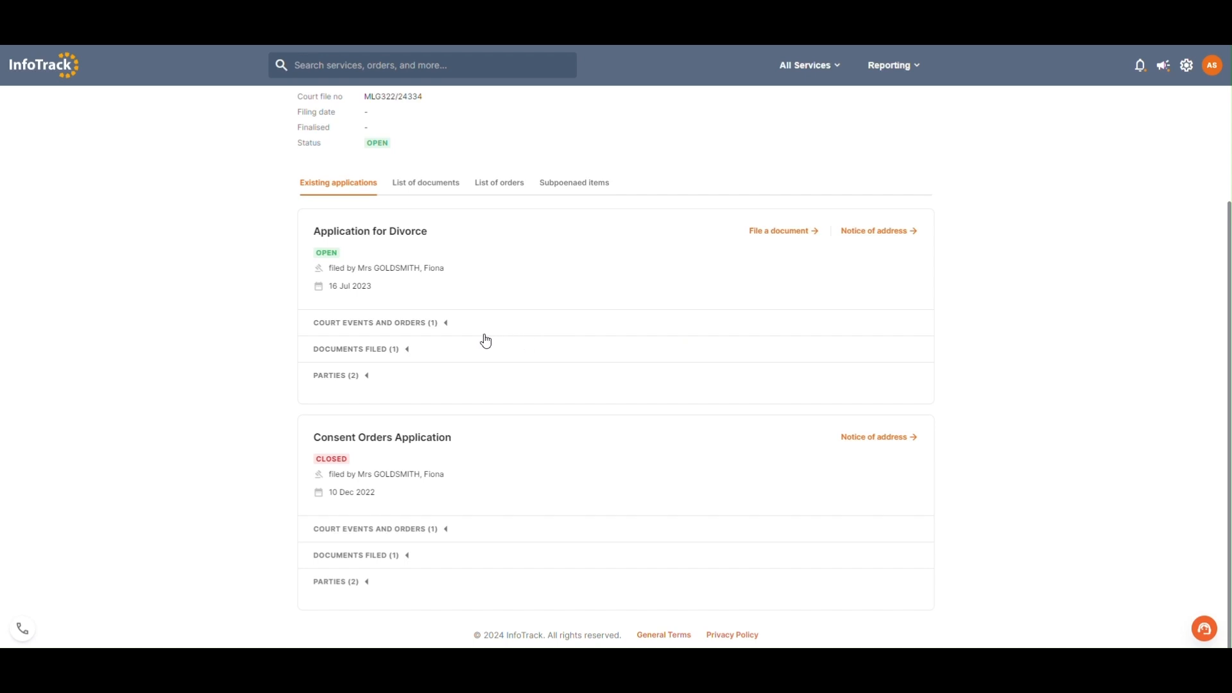
pyautogui.click(445, 325)
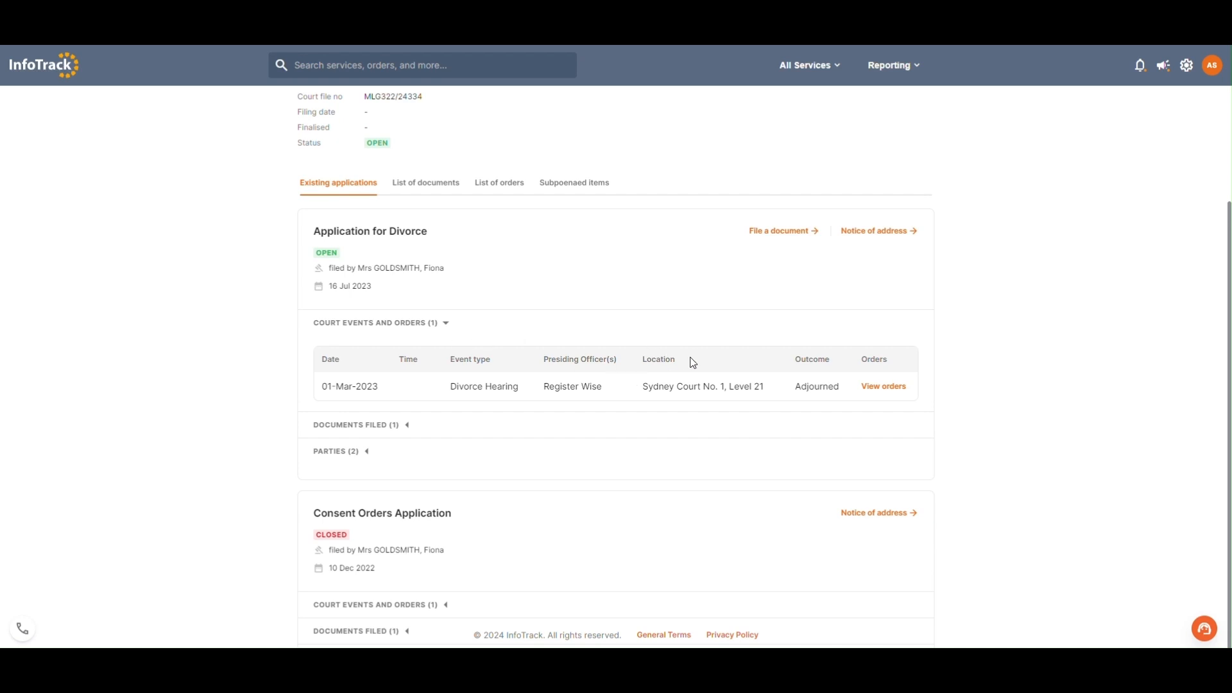
pyautogui.click(896, 392)
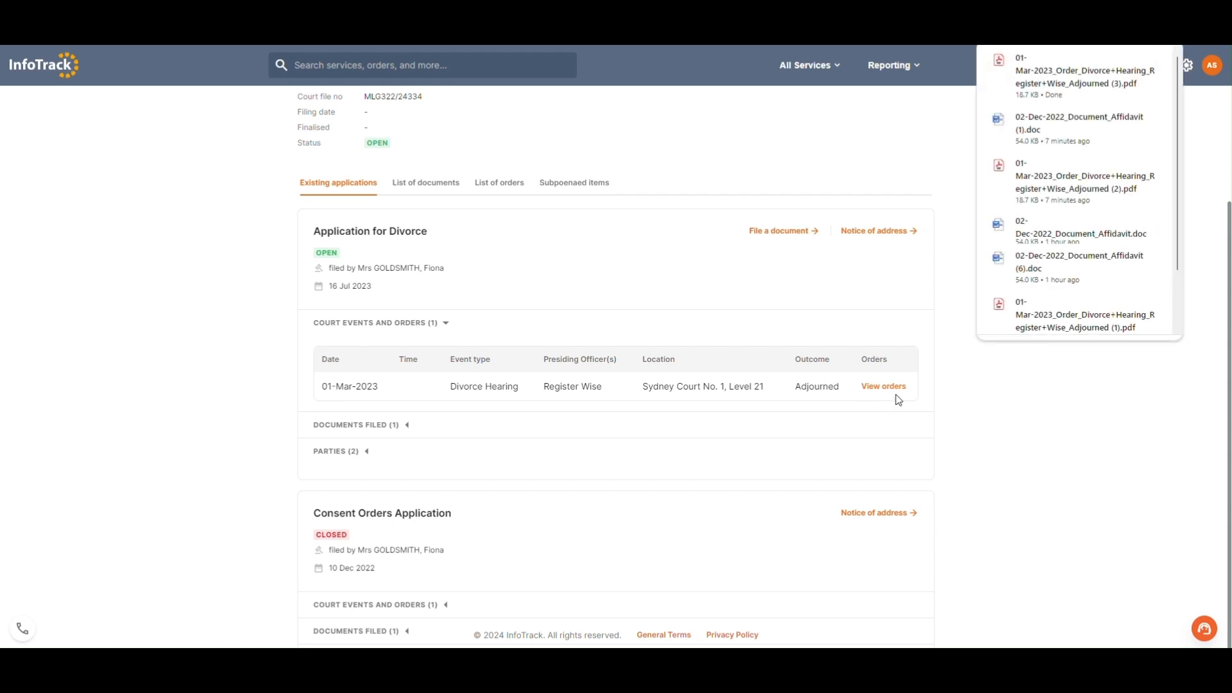
# Step: Open the Affidavit filed on 02-Dec-2022 under the Application for Divorce and expand the application's parties
pyautogui.click(369, 430)
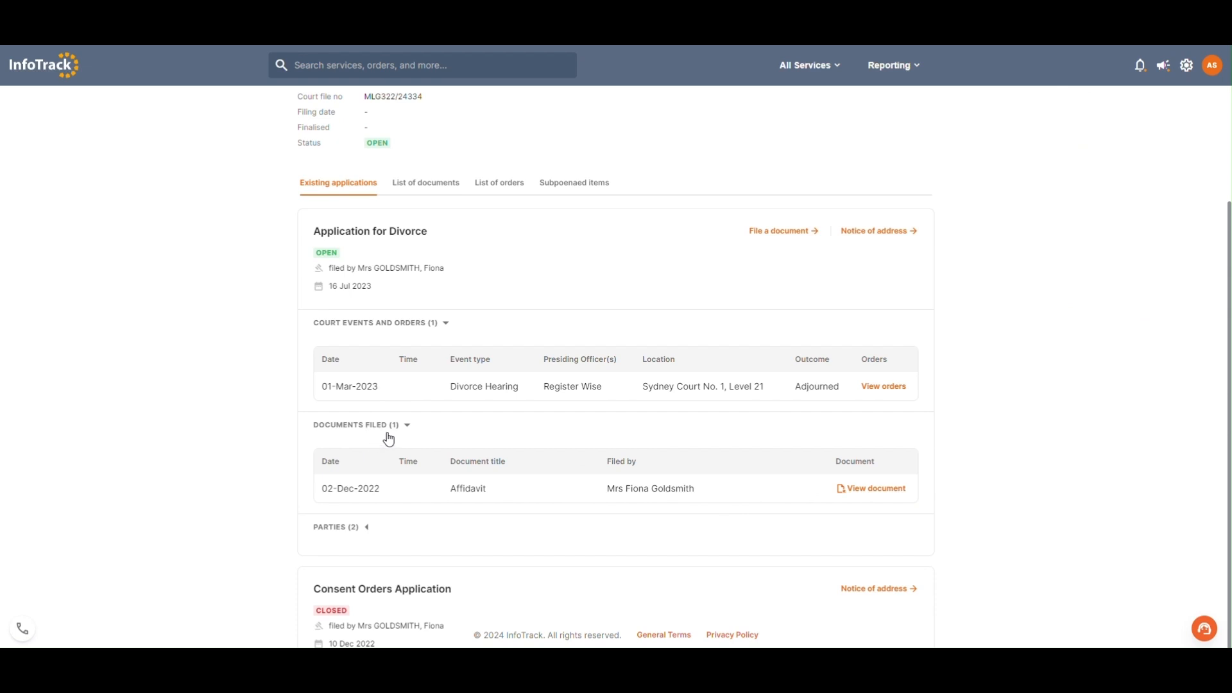
pyautogui.click(898, 495)
pyautogui.scroll(-1, 565, 507)
pyautogui.click(355, 464)
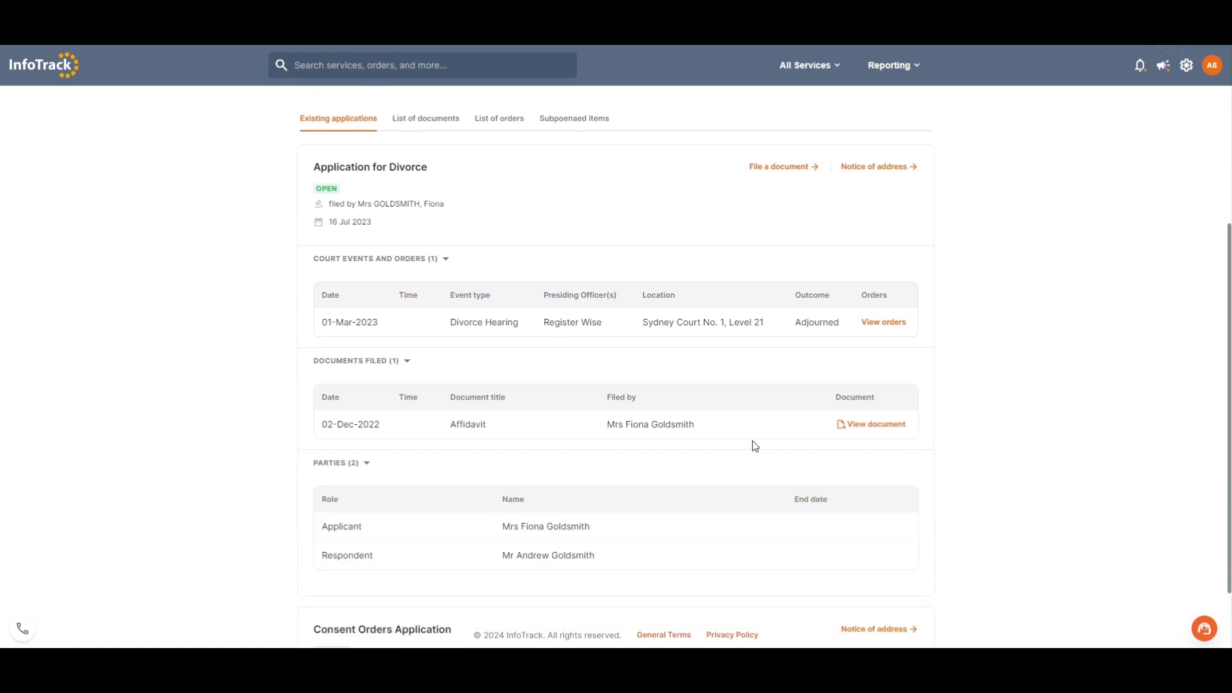
# Step: Collapse the parties, documents filed, and court events and orders sections of the Application for Divorce
pyautogui.scroll(-1, 699, 511)
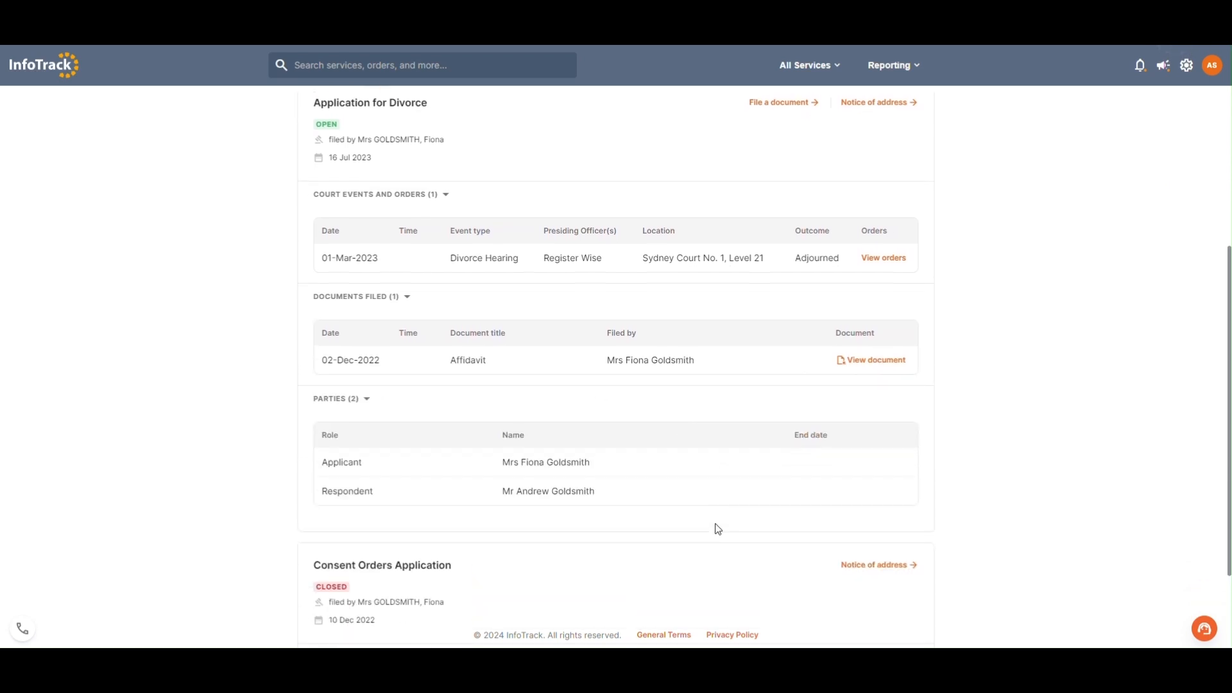
pyautogui.click(352, 399)
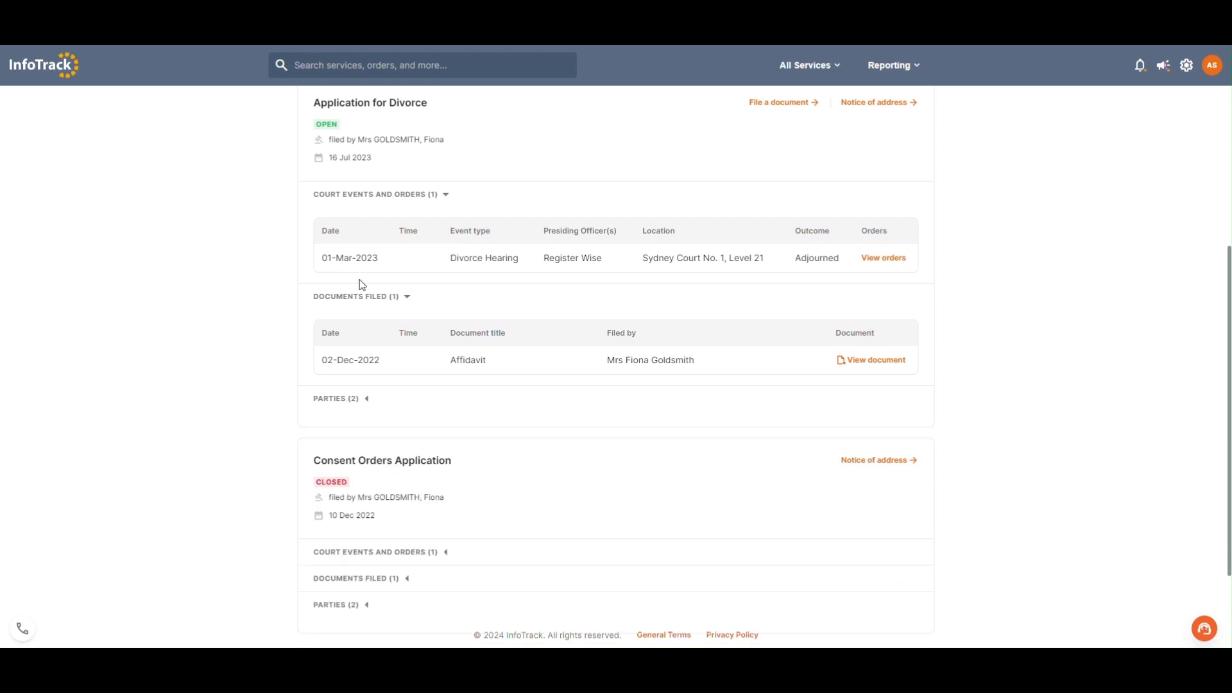
pyautogui.click(358, 297)
pyautogui.click(391, 247)
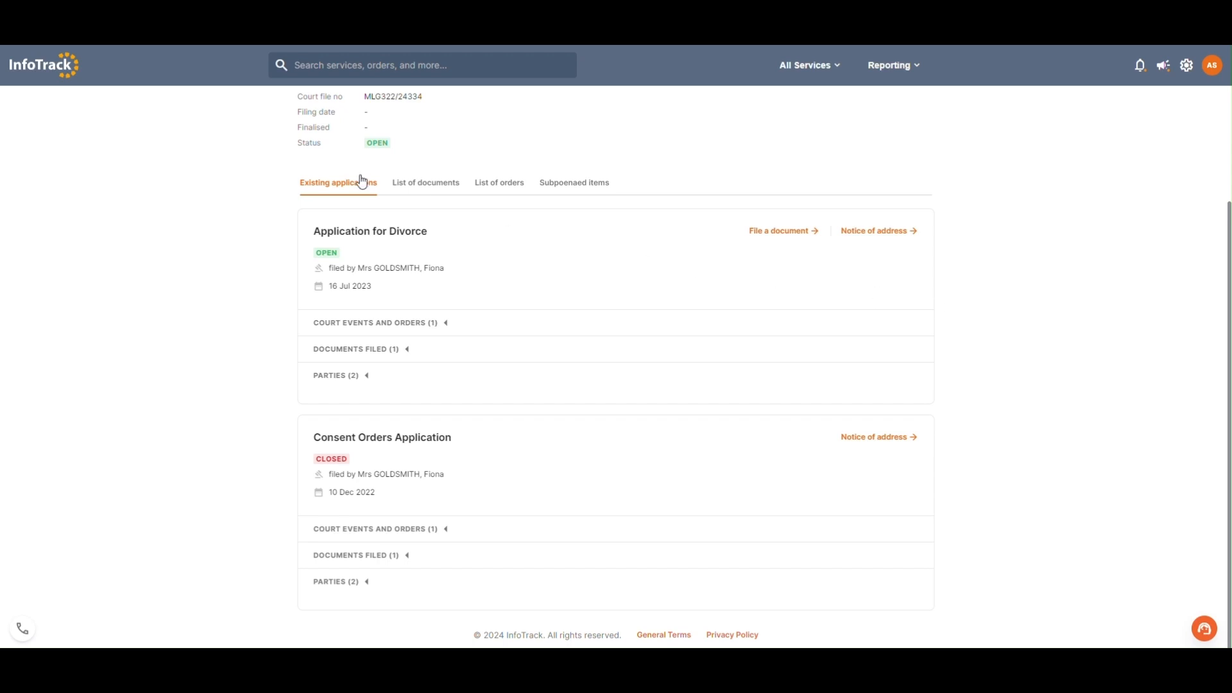
# Step: Show the court file's list of documents and view its date range, document type and filed-by filters
pyautogui.click(450, 191)
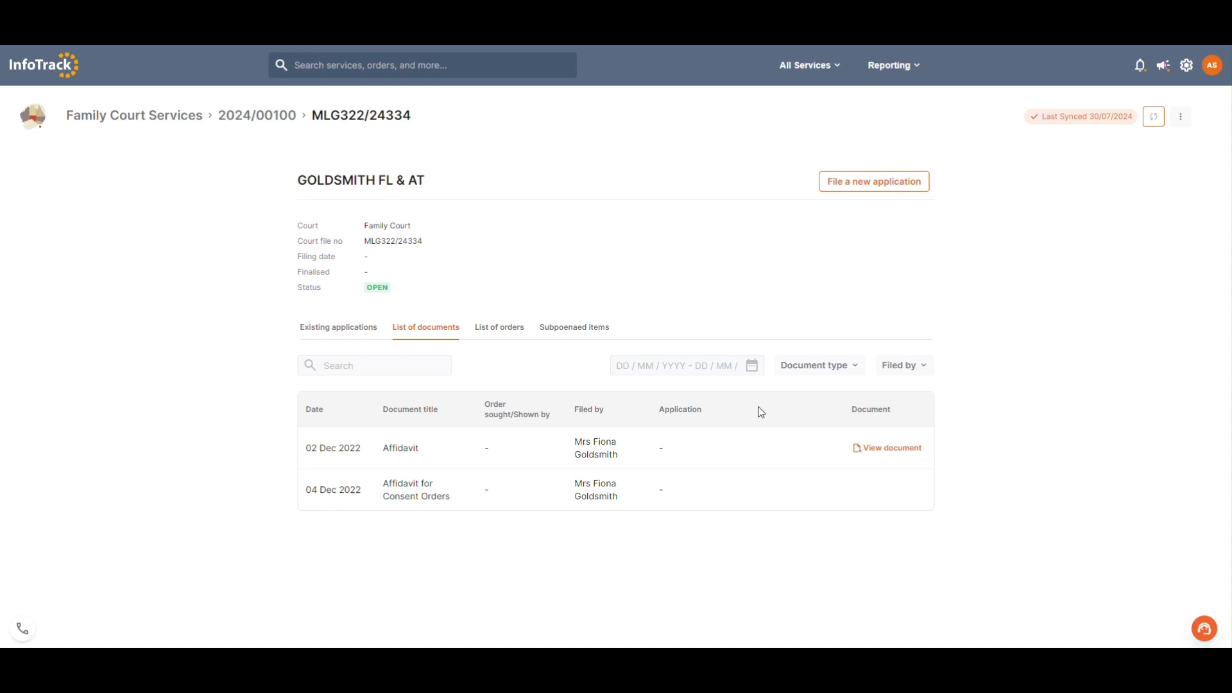
pyautogui.click(747, 373)
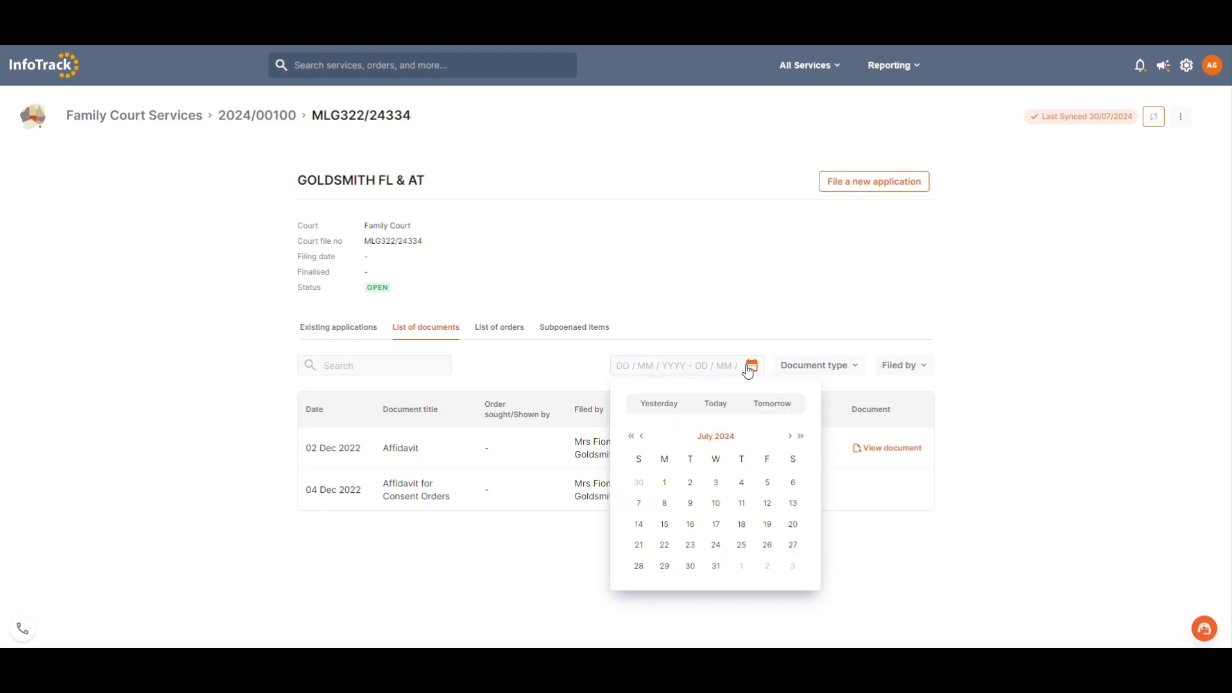
pyautogui.click(828, 375)
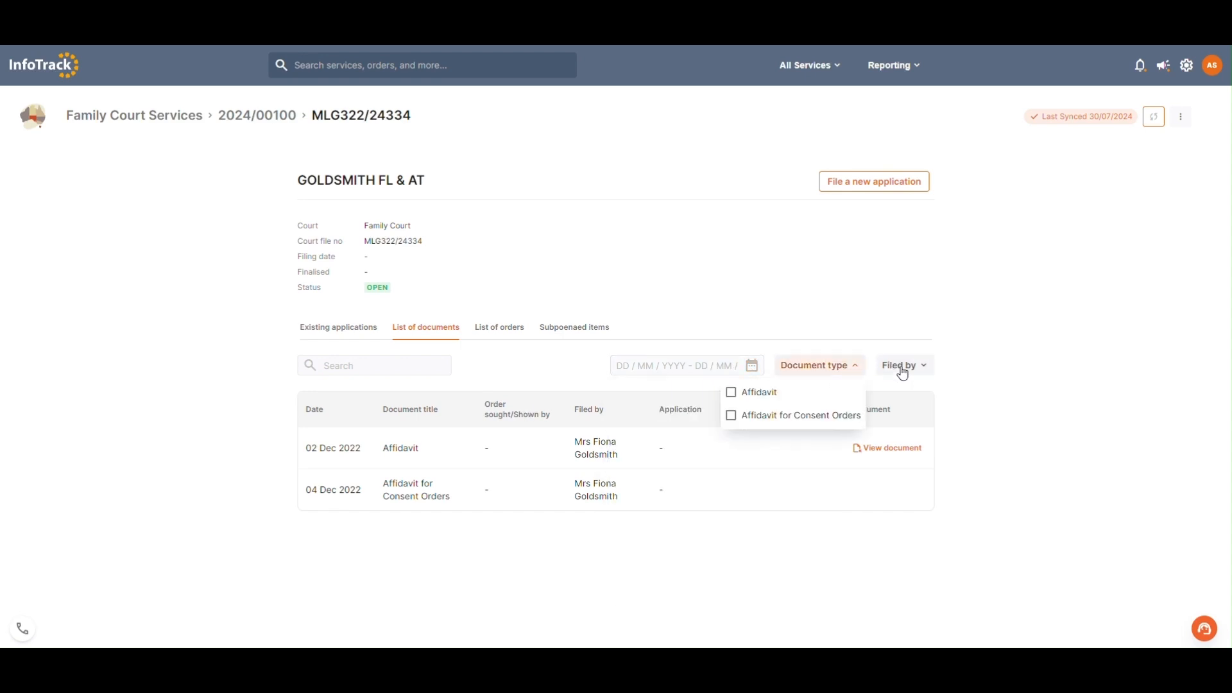
pyautogui.click(924, 370)
pyautogui.click(993, 385)
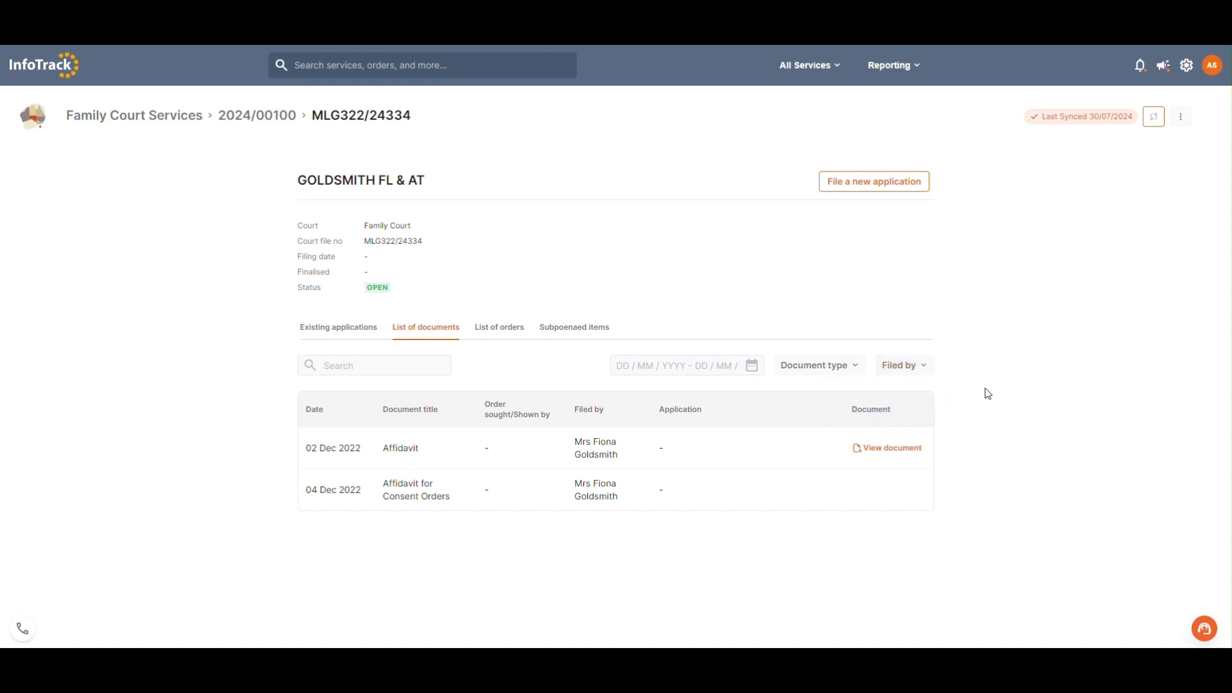
# Step: View the court file's list of orders and subpoenaed items, including the details of the ABC Bank item
pyautogui.click(517, 334)
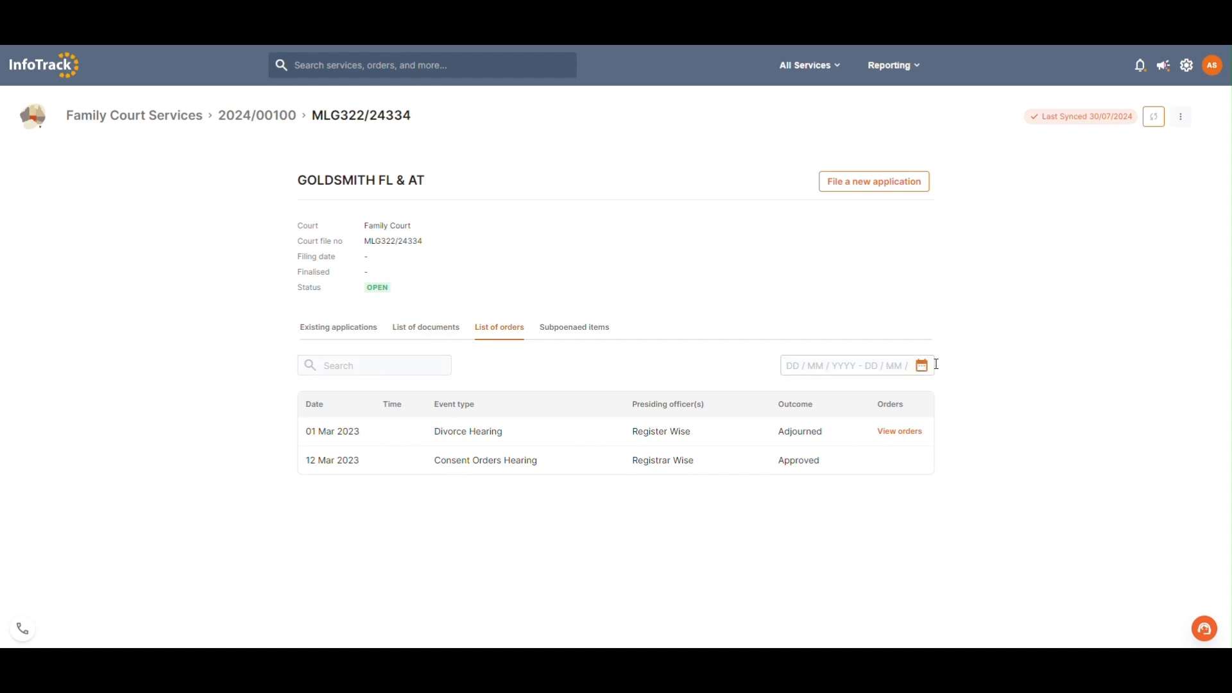
pyautogui.click(574, 334)
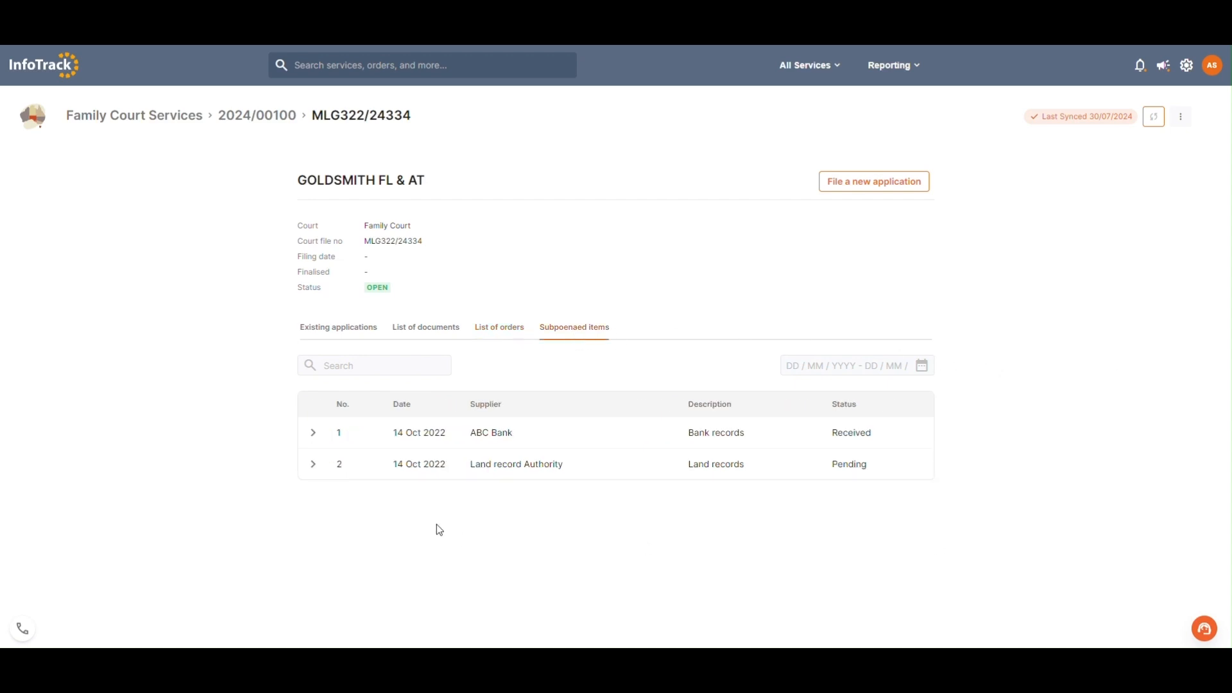
pyautogui.click(314, 434)
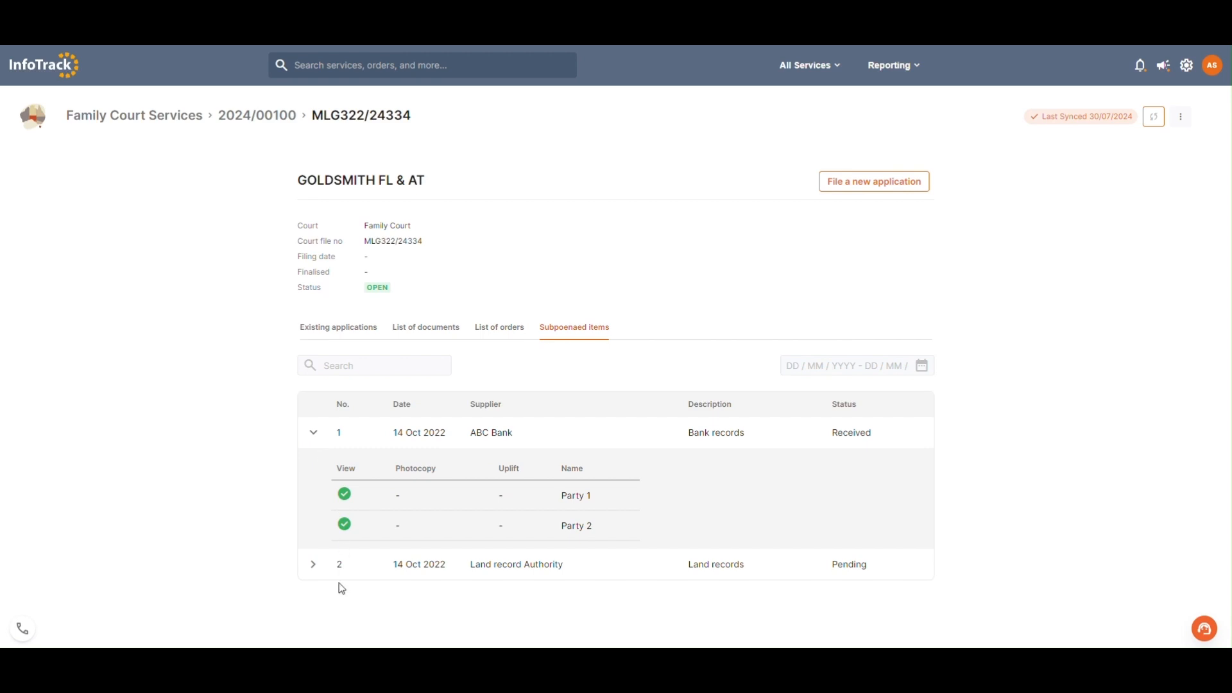
pyautogui.click(312, 435)
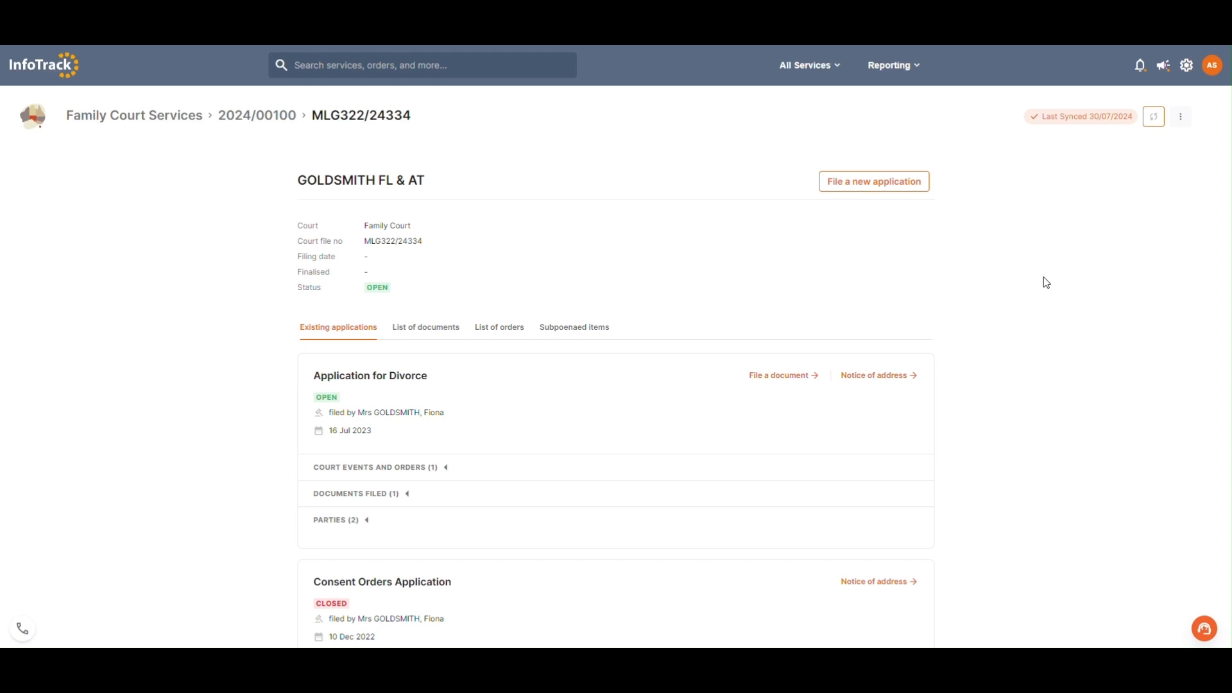
# Step: Begin filing a new Application for Divorce and name the document "Divorce Application" followed by the parties' surname
pyautogui.click(919, 184)
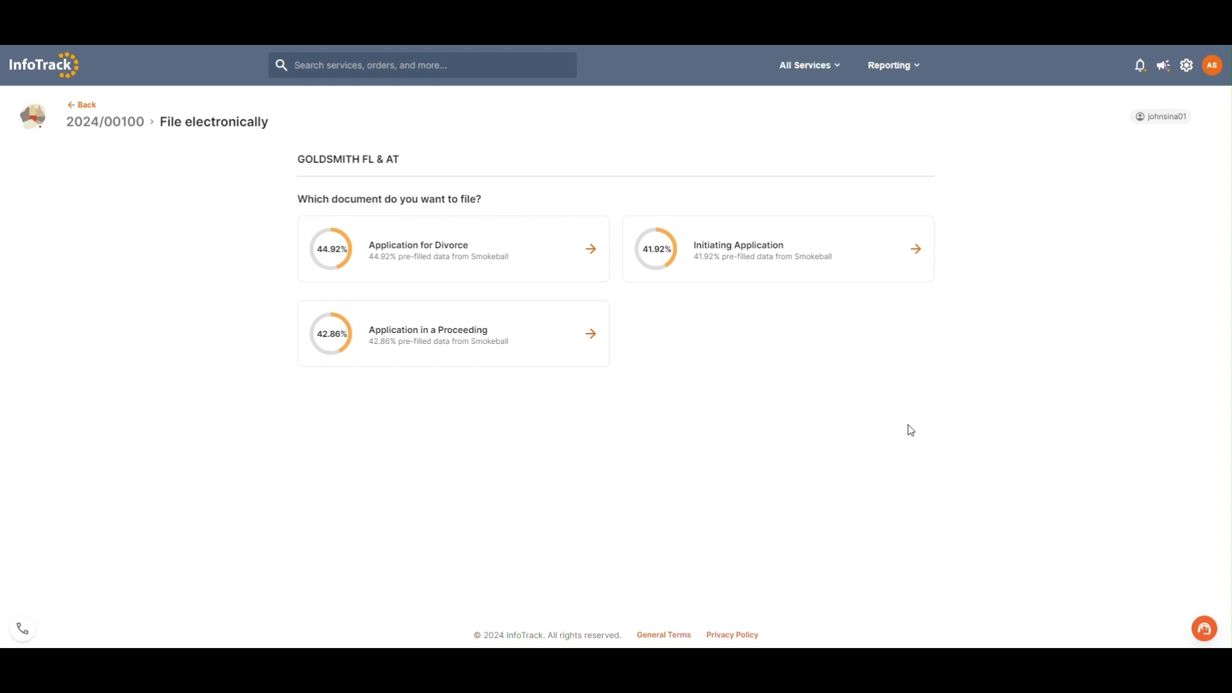
pyautogui.click(492, 254)
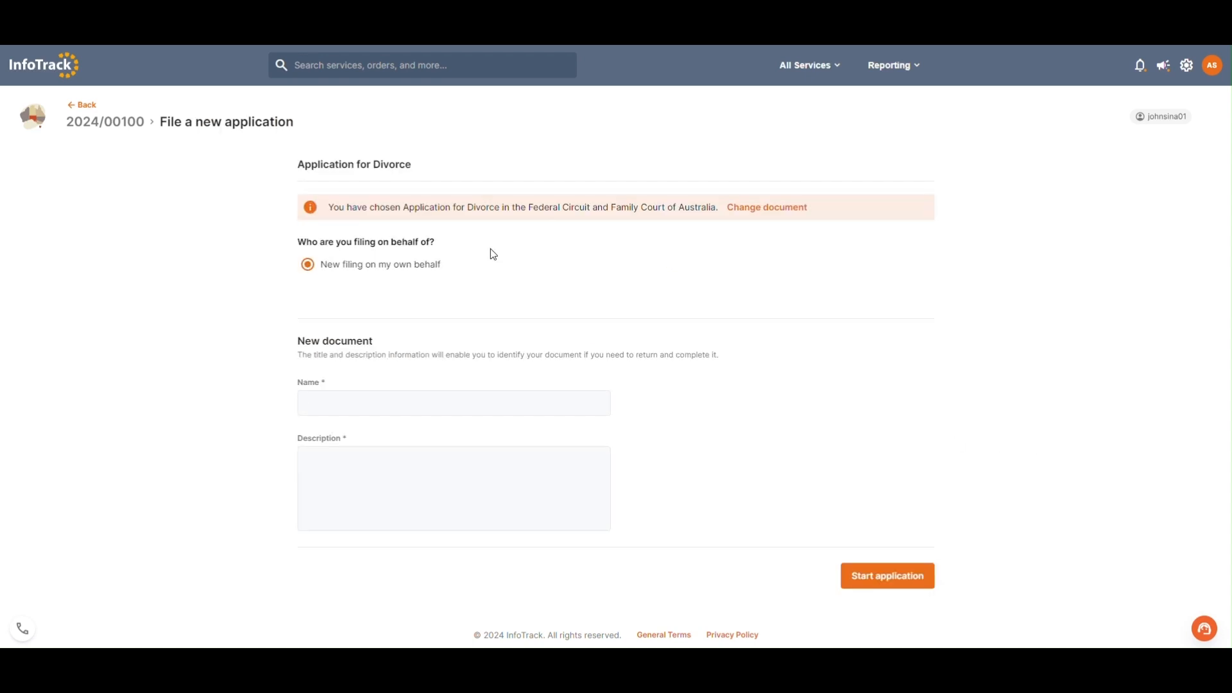
pyautogui.click(399, 378)
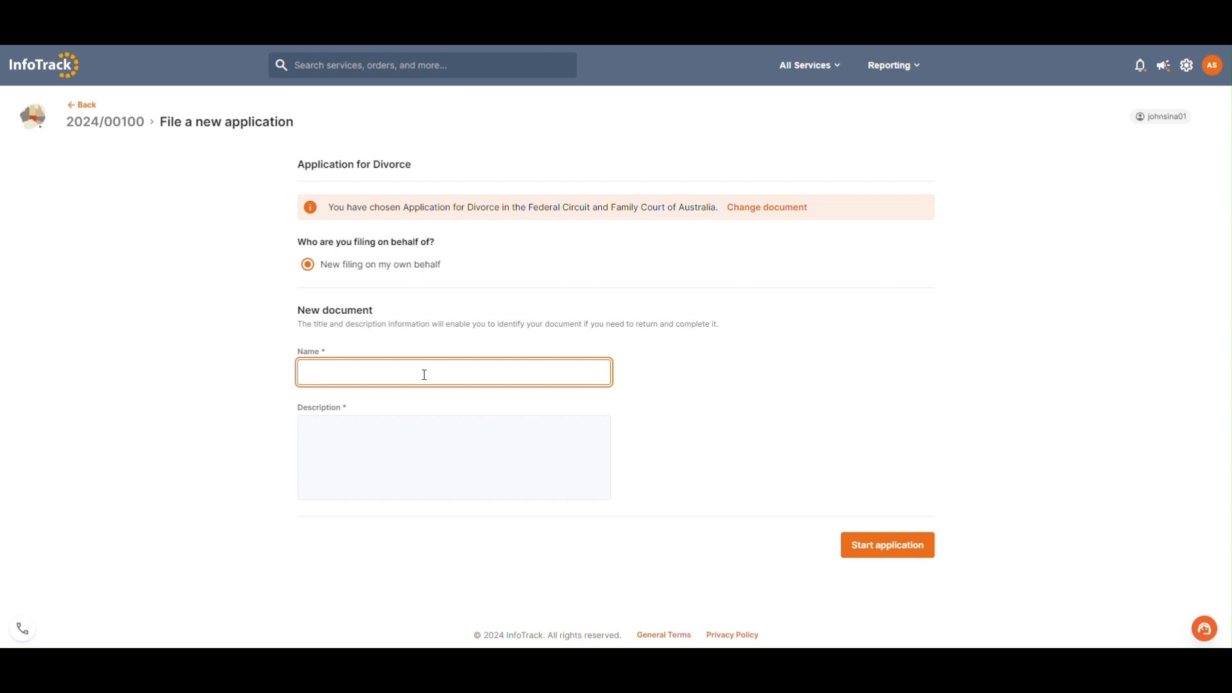
pyautogui.write('Divorce Application Goldsmith')
# Step: Describe the document as "Application for divorce - " followed by the parties' surname, and start the application
pyautogui.click(401, 449)
pyautogui.write('Applicat')
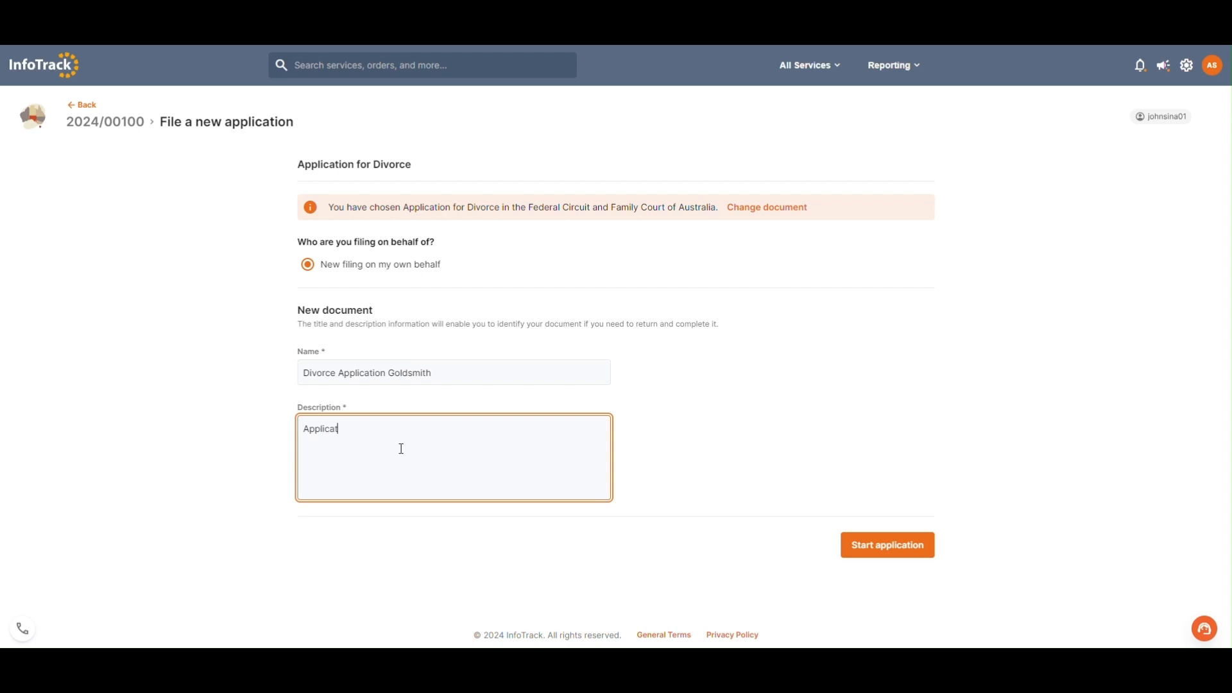
pyautogui.write('ion for divorce - Goldsmith')
pyautogui.click(896, 548)
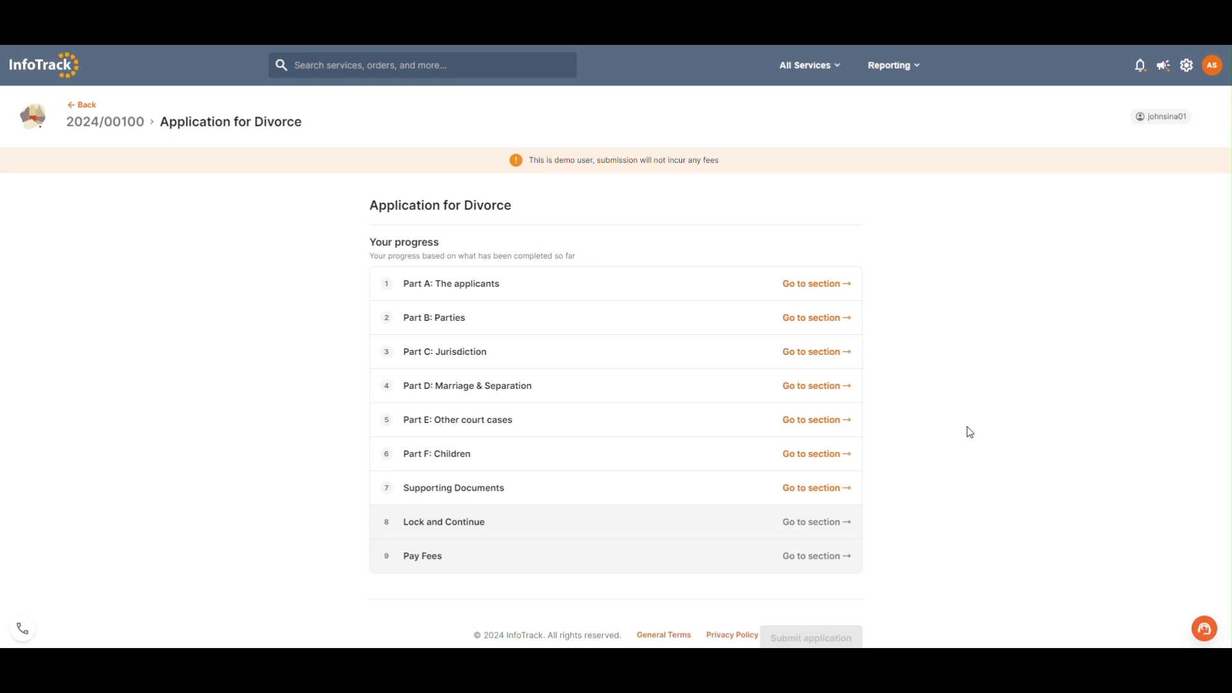
# Step: Look over the divorce application's section overview and open Part A: The applicants
pyautogui.scroll(-2, 969, 430)
pyautogui.scroll(2, 956, 244)
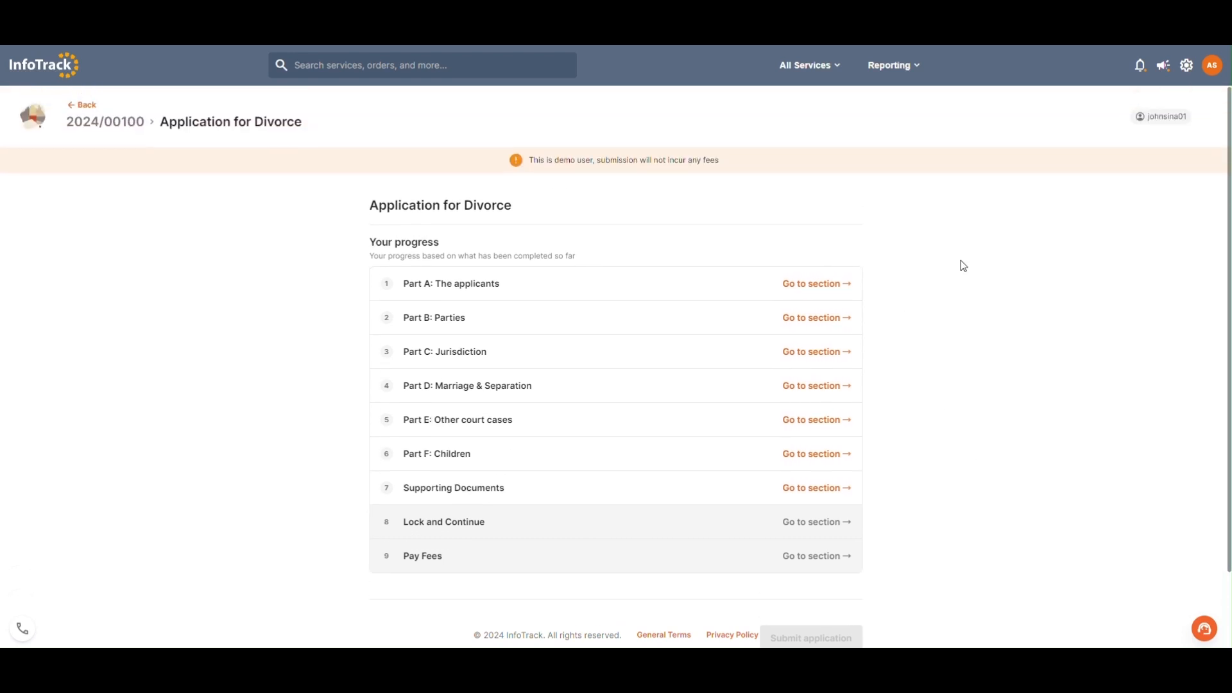
pyautogui.click(820, 293)
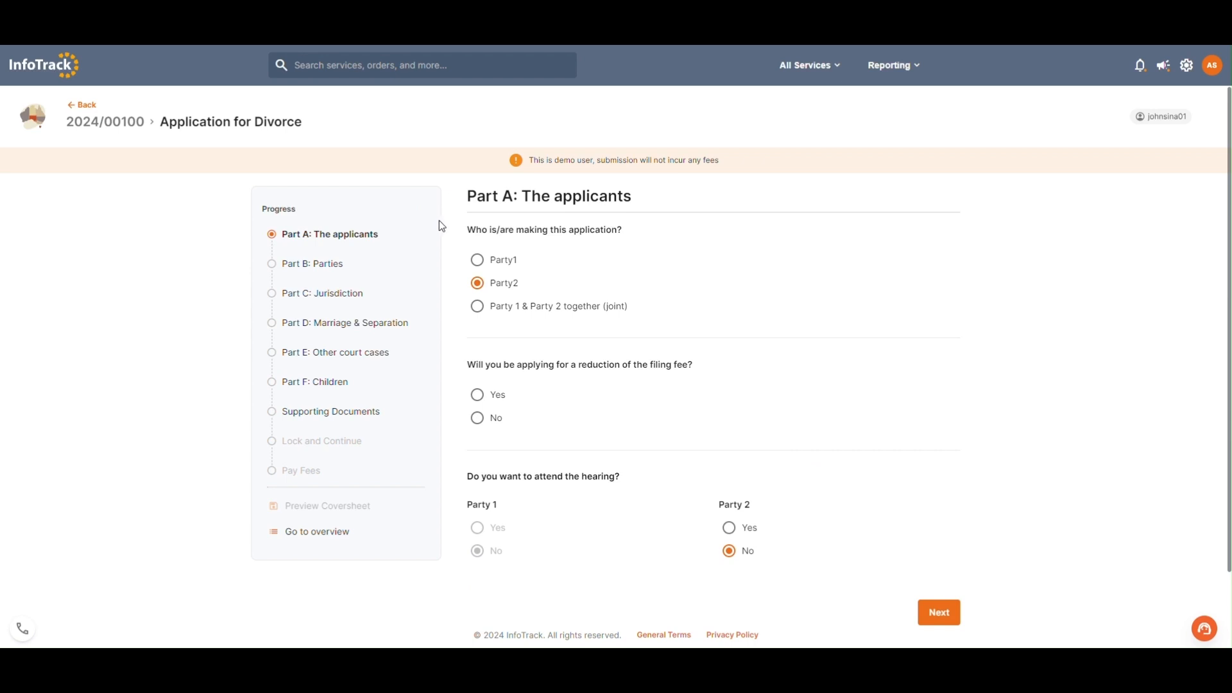
# Step: Save Part A, continue to Part B: Parties, and save again to move on to Part D: Marriage & Separation
pyautogui.click(334, 268)
pyautogui.click(768, 399)
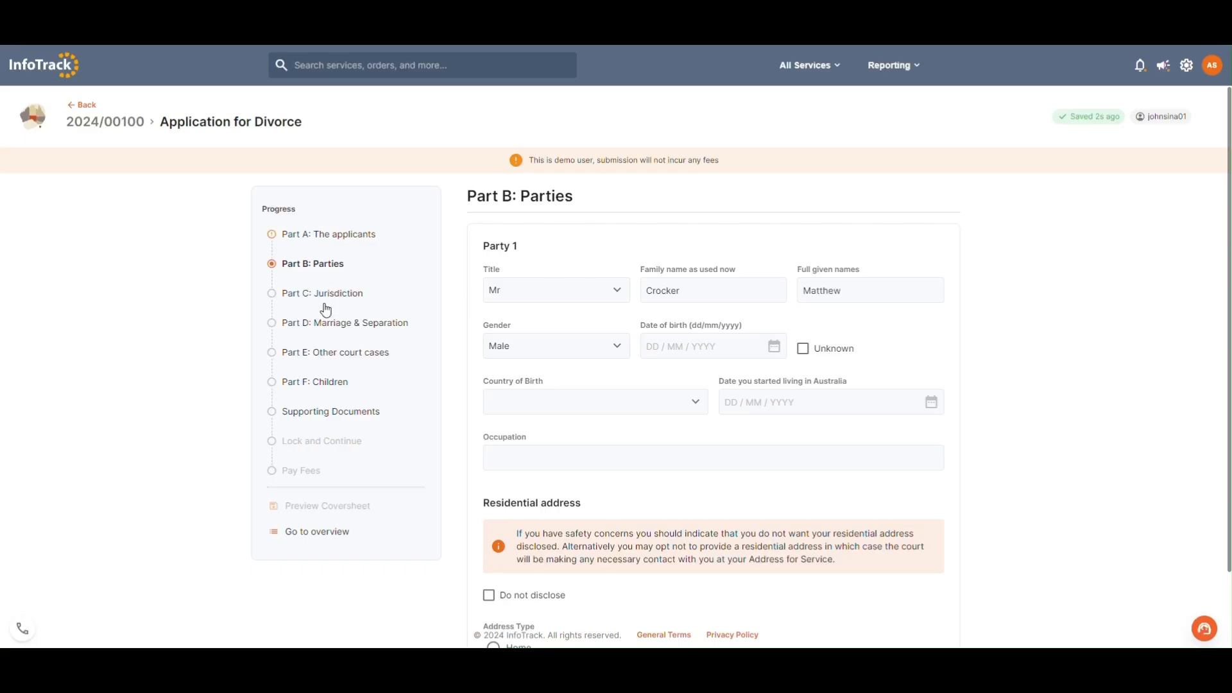
pyautogui.click(320, 322)
pyautogui.click(761, 396)
# Step: Save Part D to return to Part A: The applicants, and save Part B to continue to Part C: Jurisdiction
pyautogui.click(337, 233)
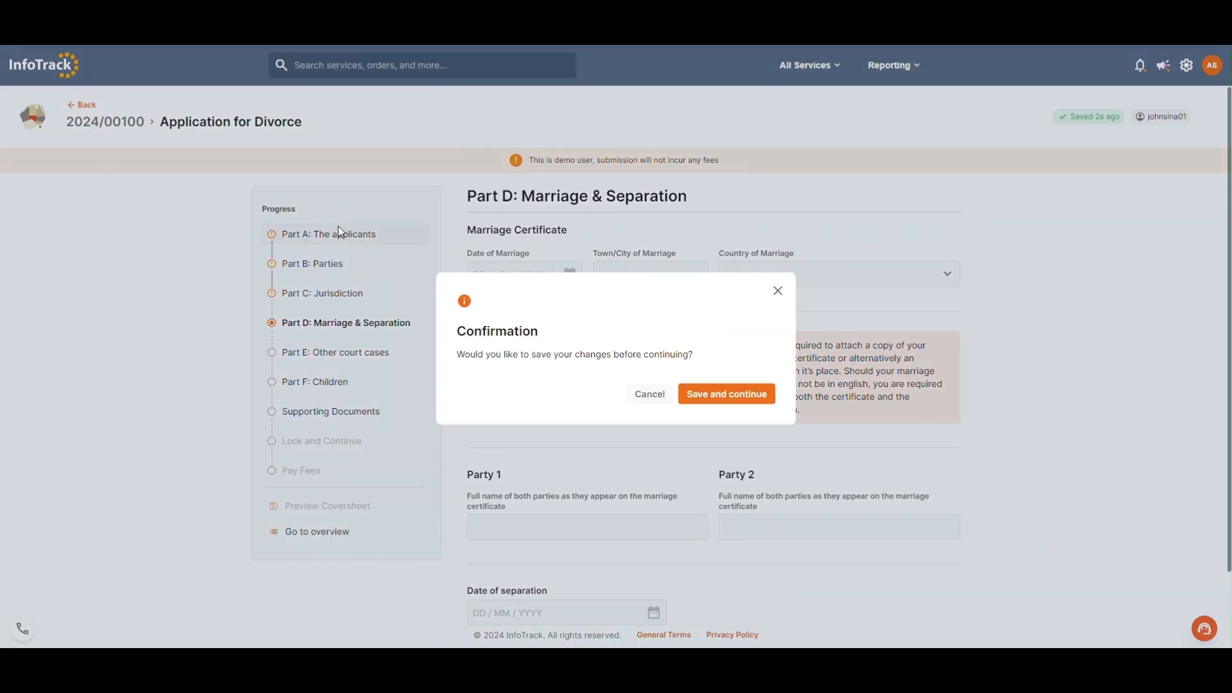
pyautogui.click(762, 394)
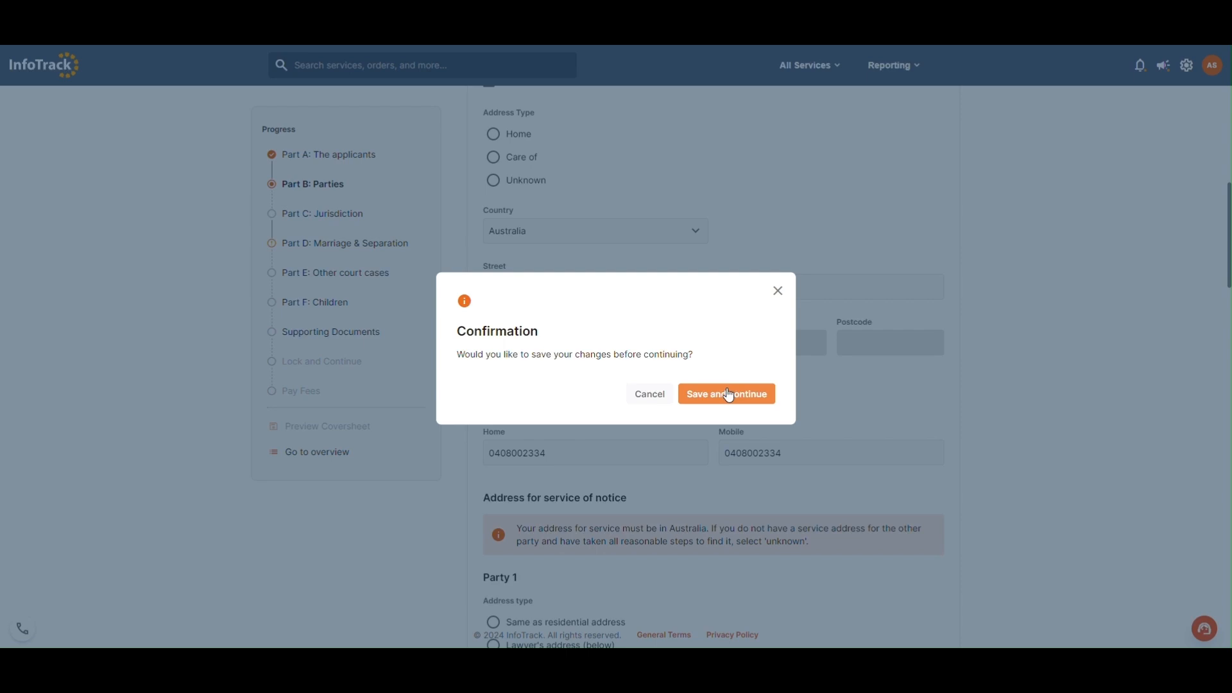
pyautogui.click(731, 394)
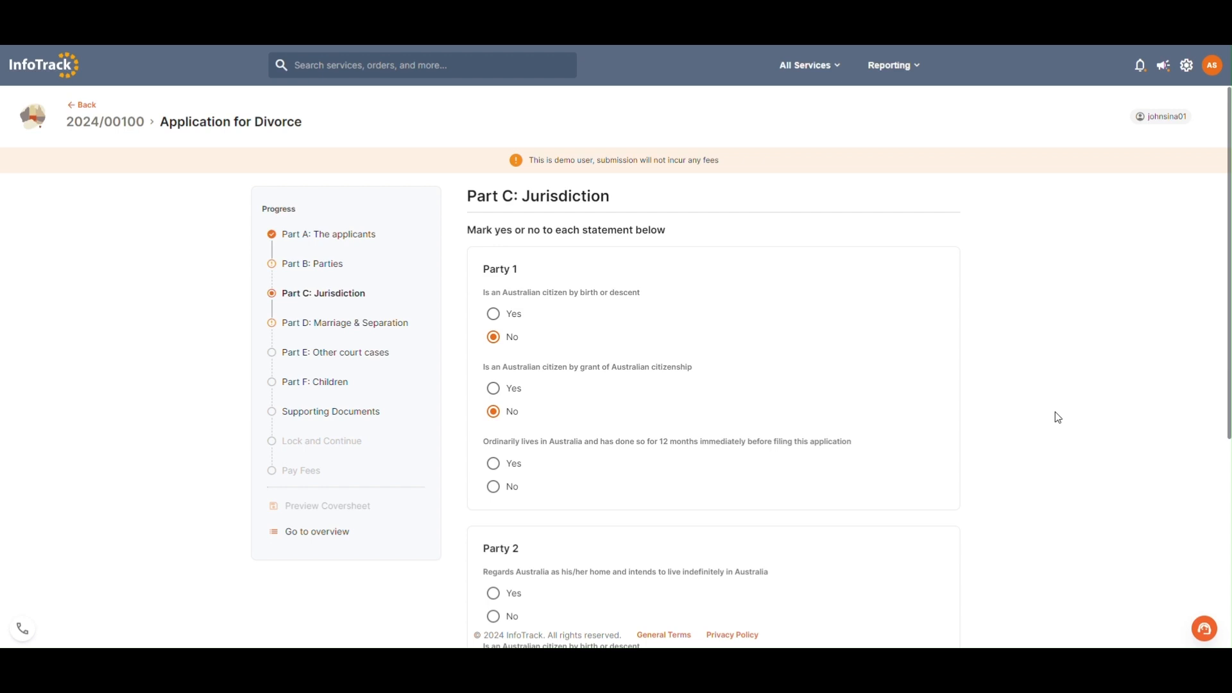
# Step: Try to continue past Part C: Jurisdiction without answering the remaining questions, and return to the application's section overview
pyautogui.scroll(-5, 1056, 417)
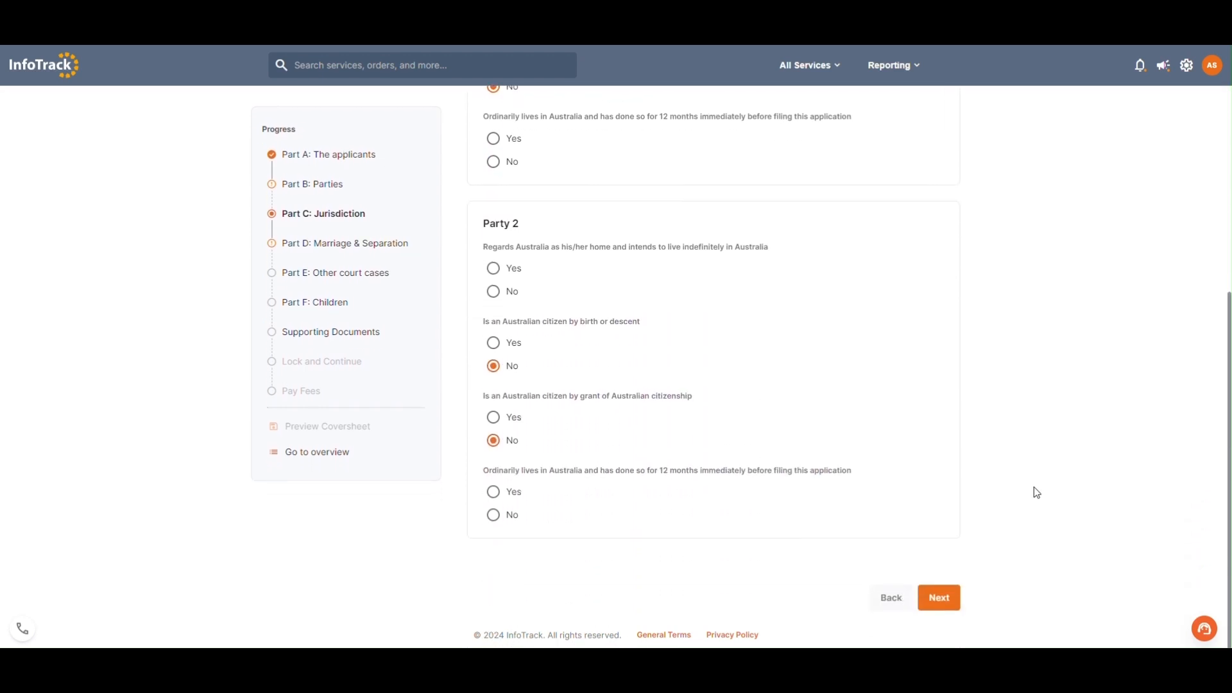
pyautogui.click(954, 596)
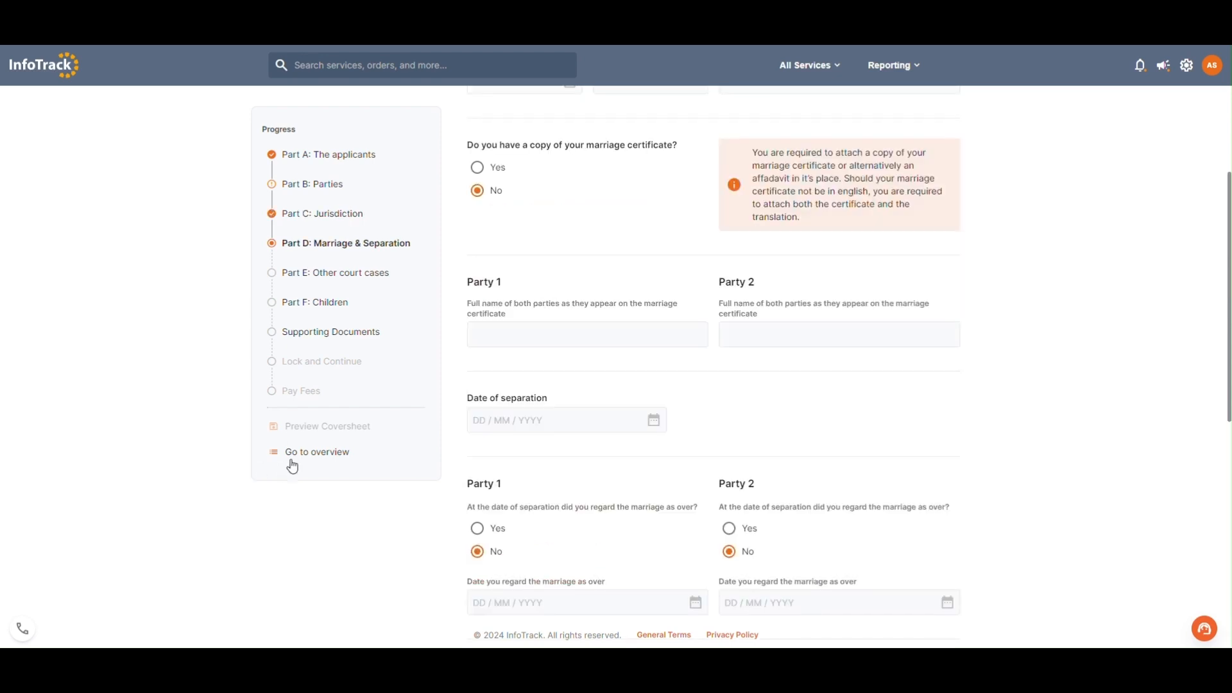
pyautogui.click(297, 456)
pyautogui.scroll(-2, 346, 457)
pyautogui.scroll(3, 1043, 456)
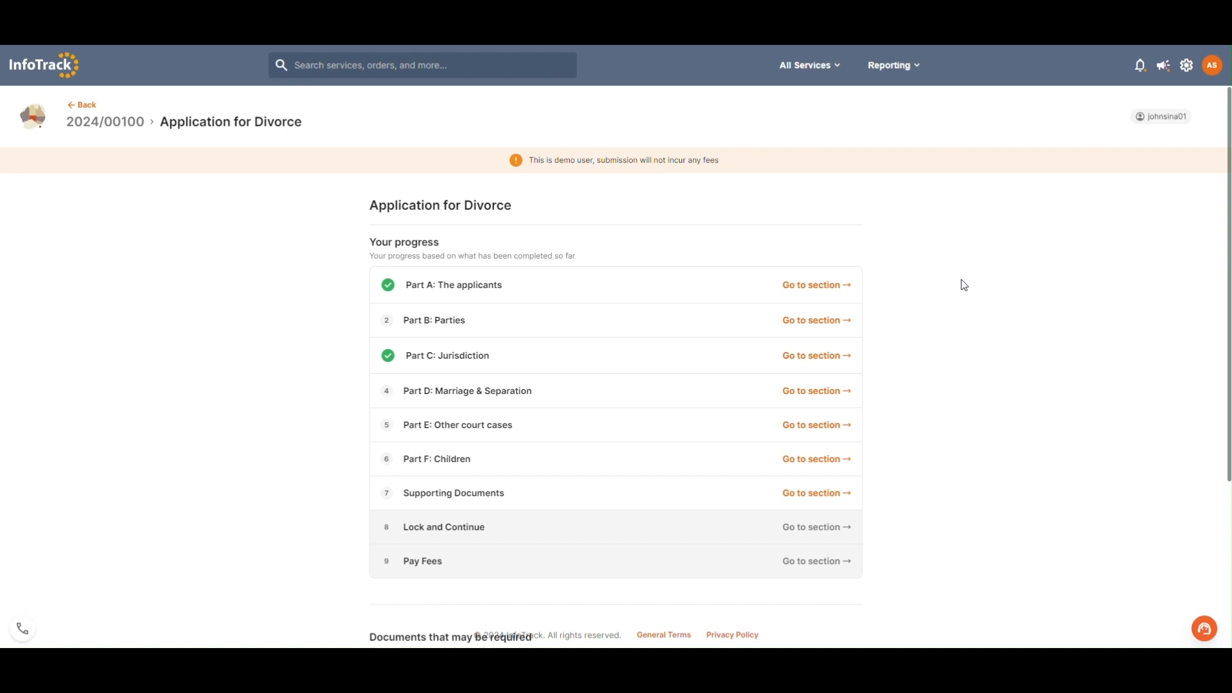
# Step: Leave the divorce application for the court file page, start filing a new application, and resume the saved Application for Divorce draft
pyautogui.click(94, 111)
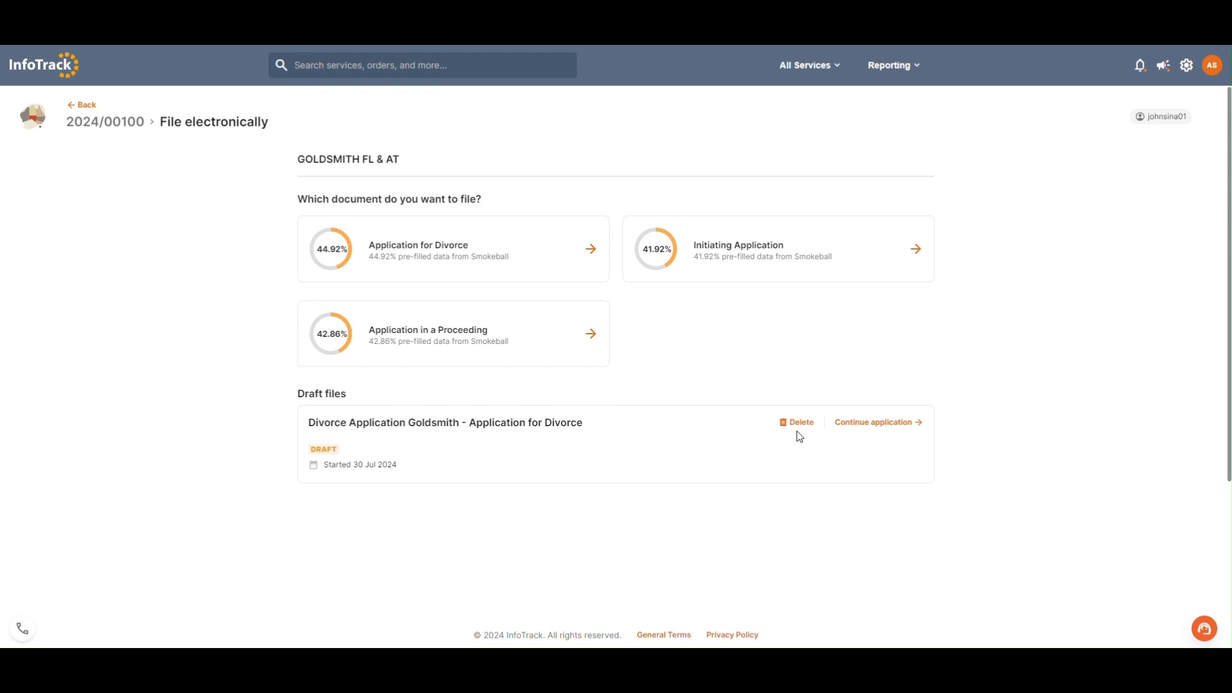
pyautogui.click(85, 105)
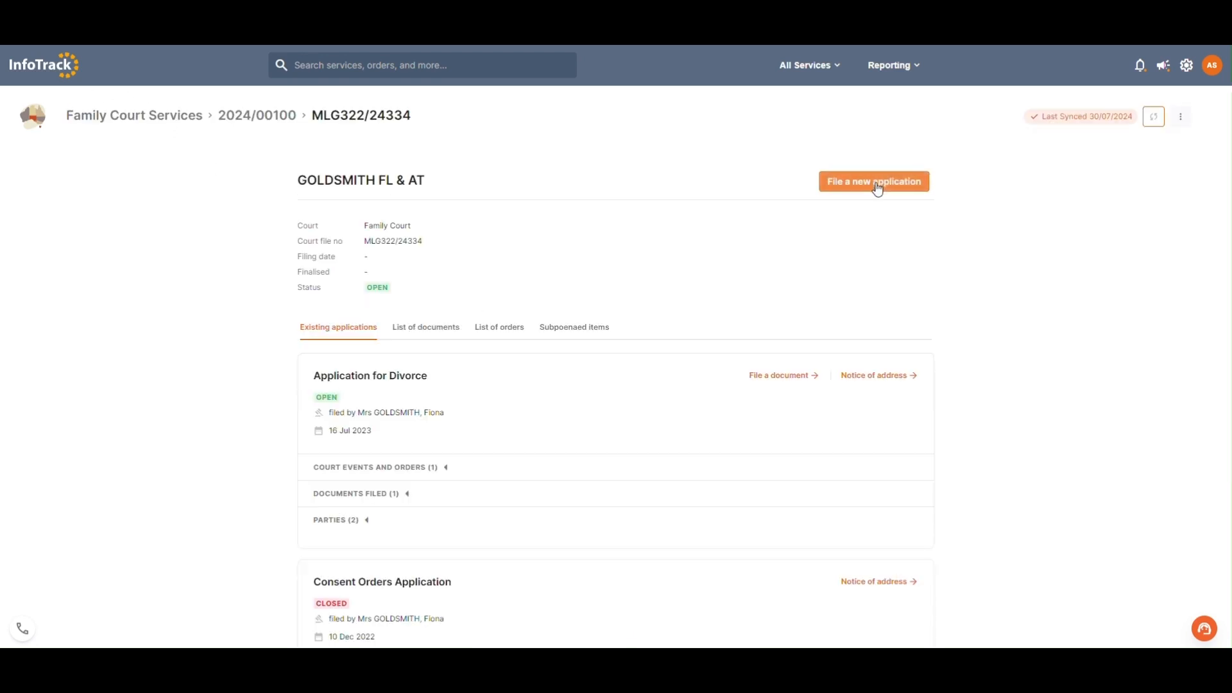
pyautogui.click(877, 183)
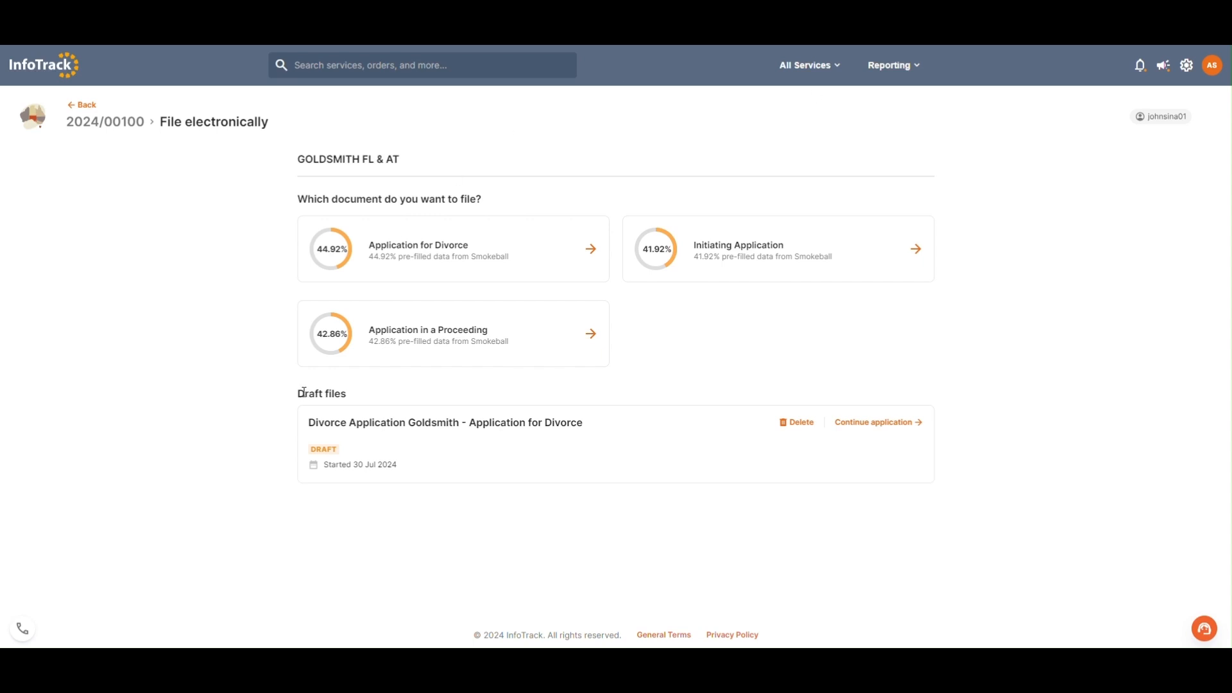
pyautogui.click(881, 424)
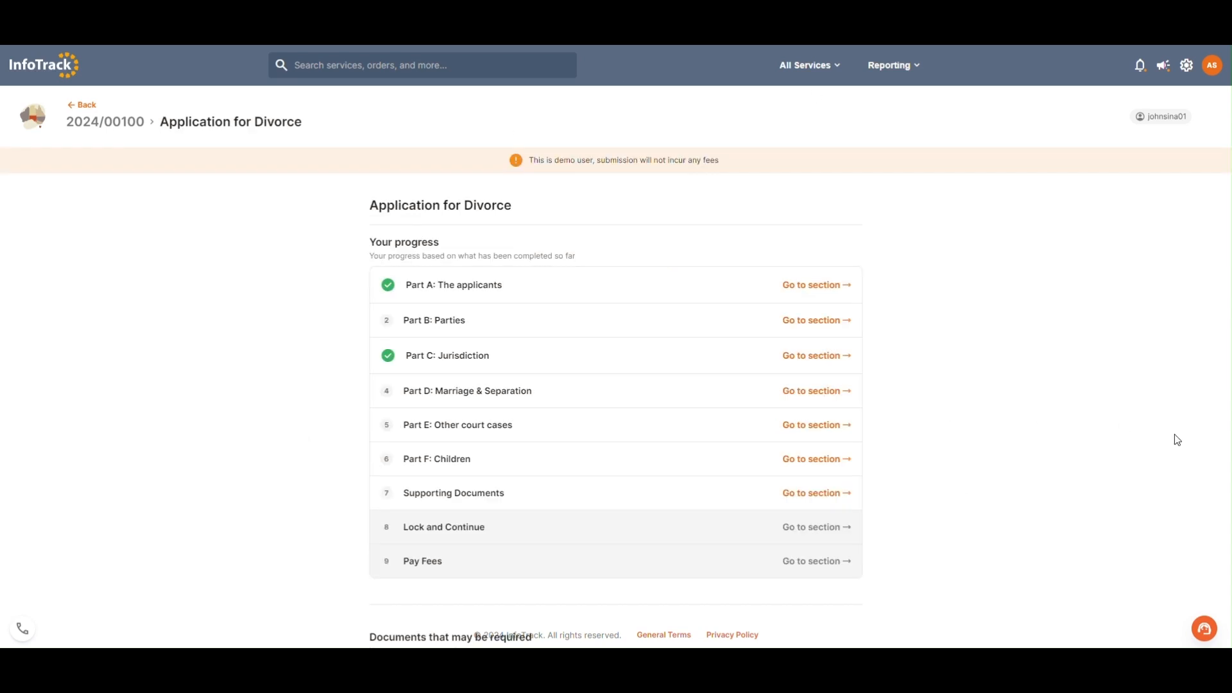
# Step: Inspect the Affidavit in Lieu of Marriage Certificate upload form under Supporting Documents, close it without adding a document, and return to the overview
pyautogui.click(851, 495)
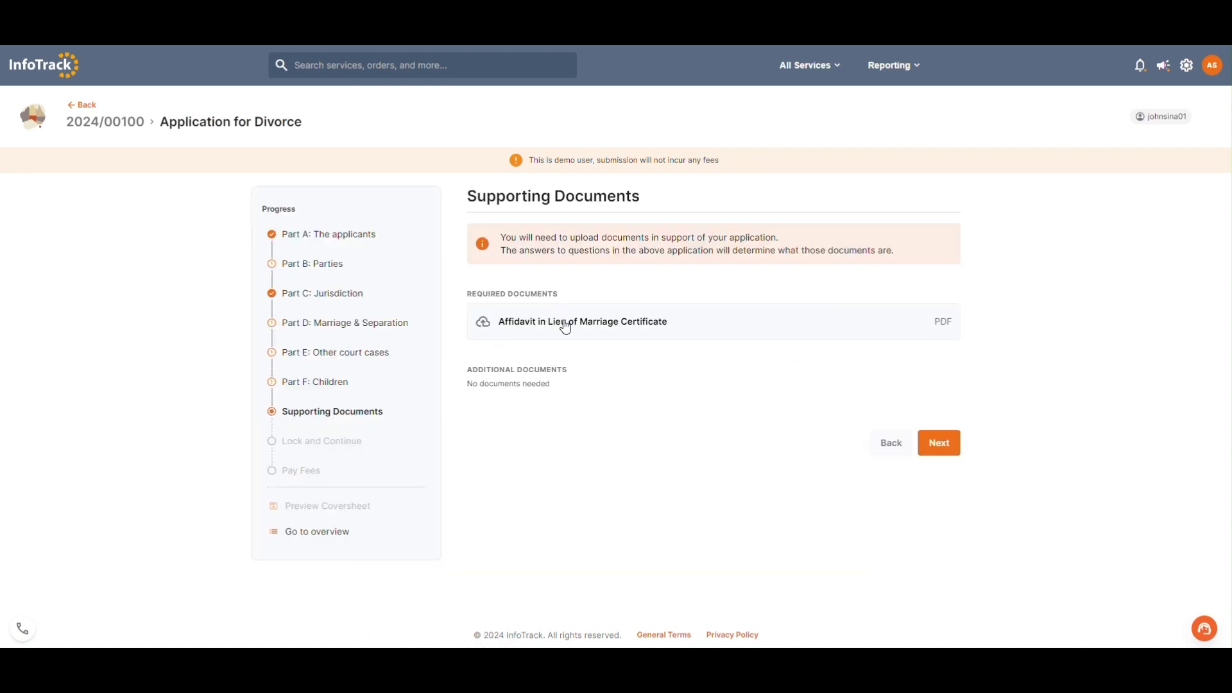
pyautogui.click(564, 327)
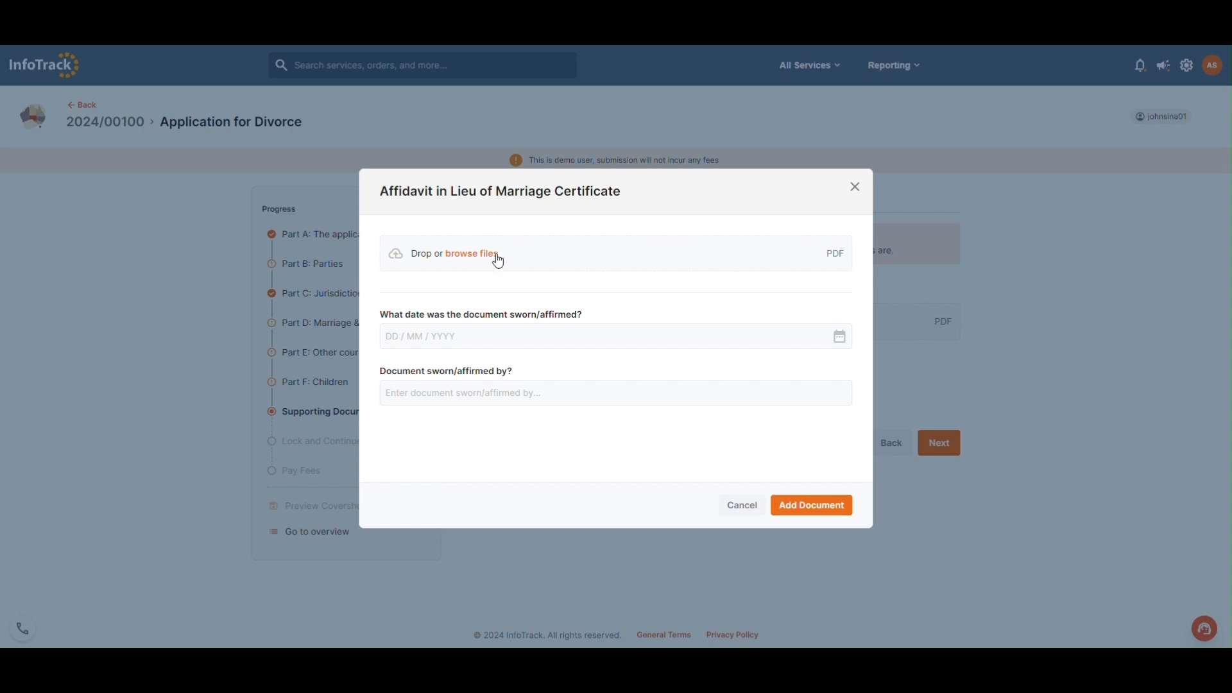
pyautogui.click(856, 189)
pyautogui.click(318, 531)
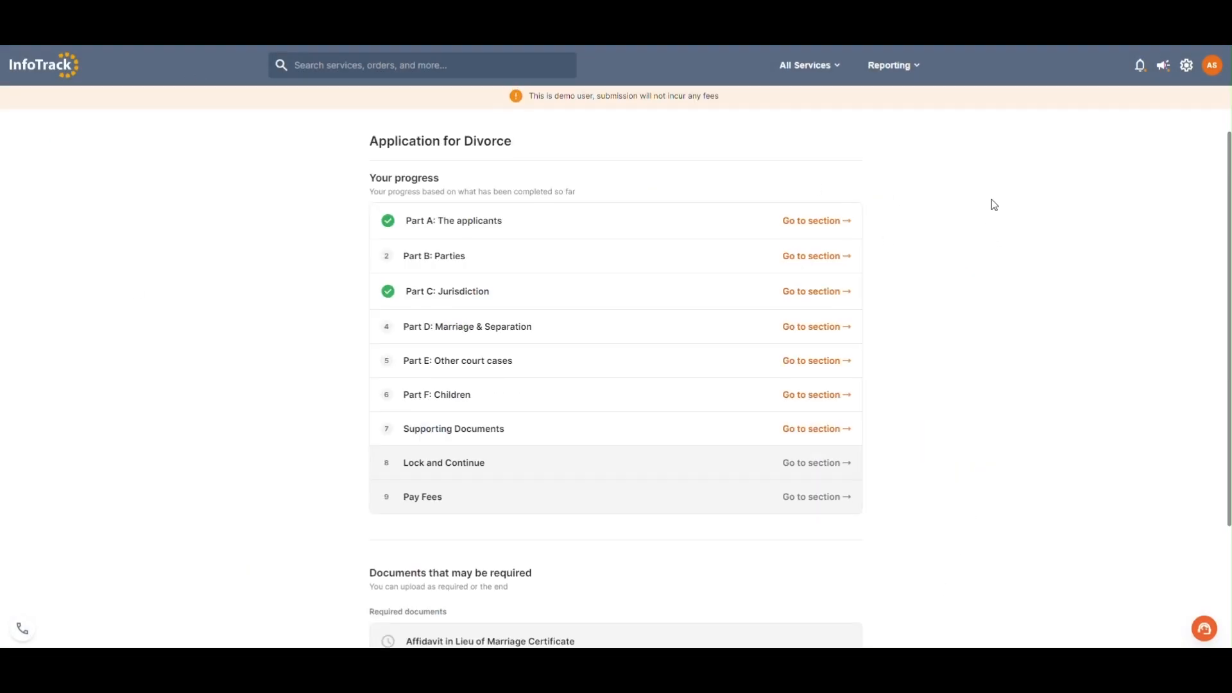
# Step: Review the overview's list of documents that may be required, and exit the divorce application back to the court file
pyautogui.scroll(-3, 935, 418)
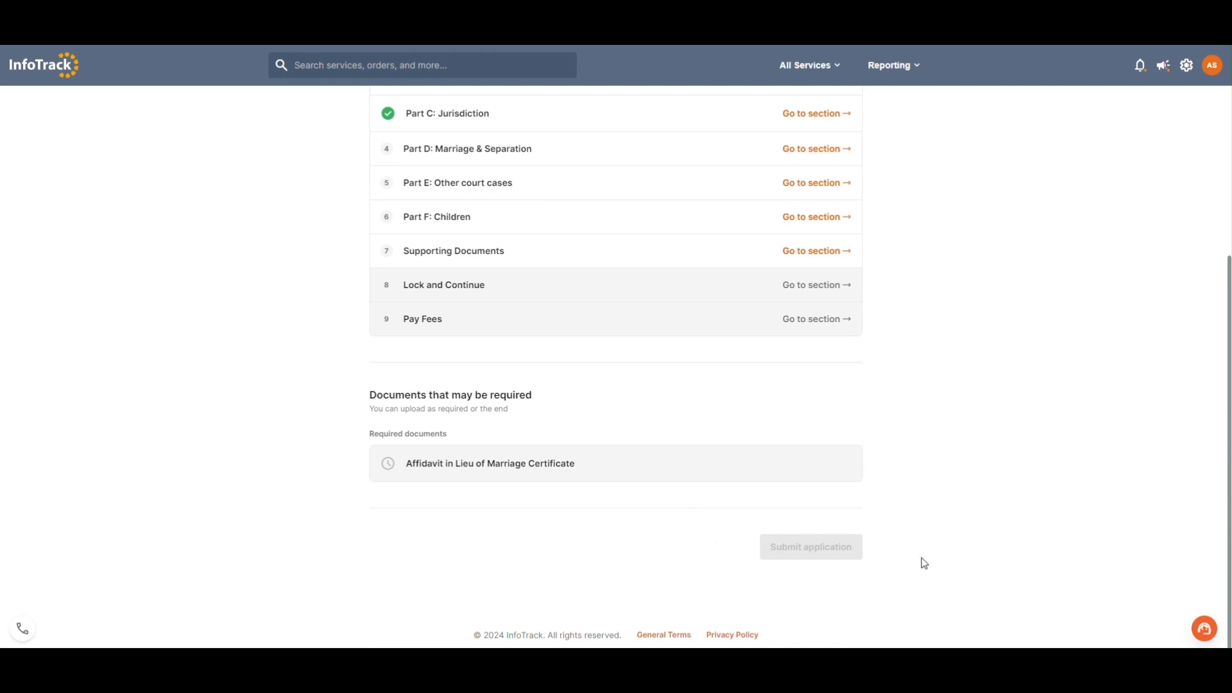
pyautogui.scroll(4, 922, 558)
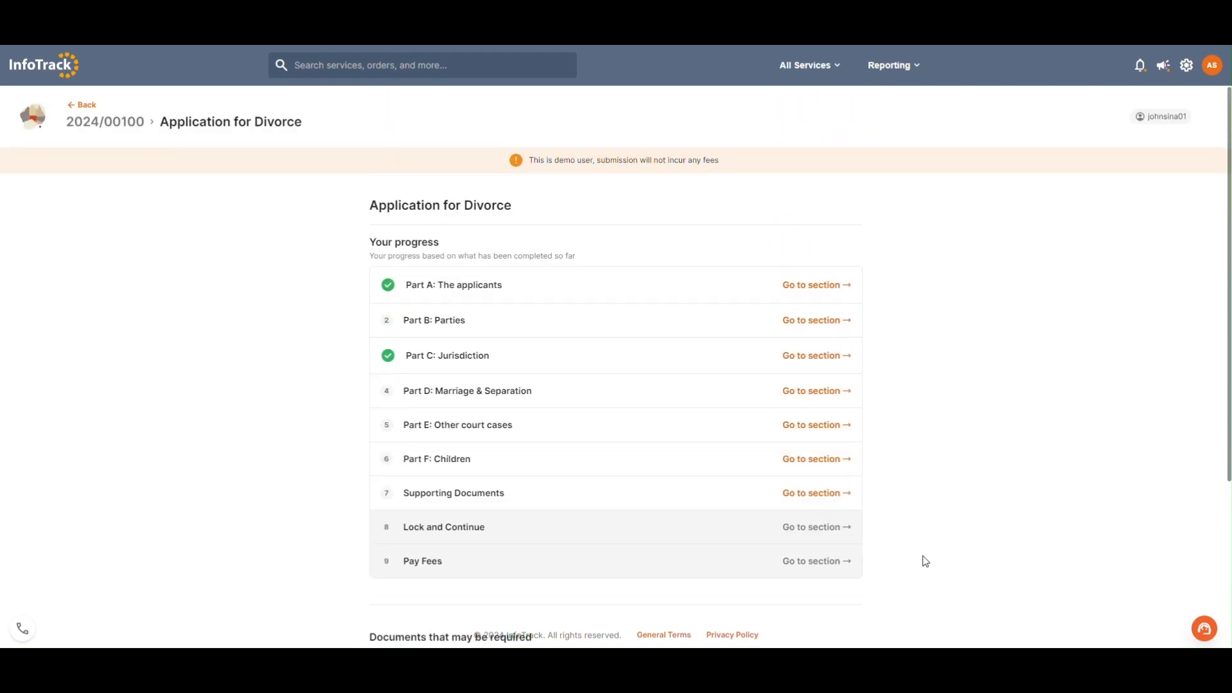
pyautogui.click(83, 105)
pyautogui.click(89, 109)
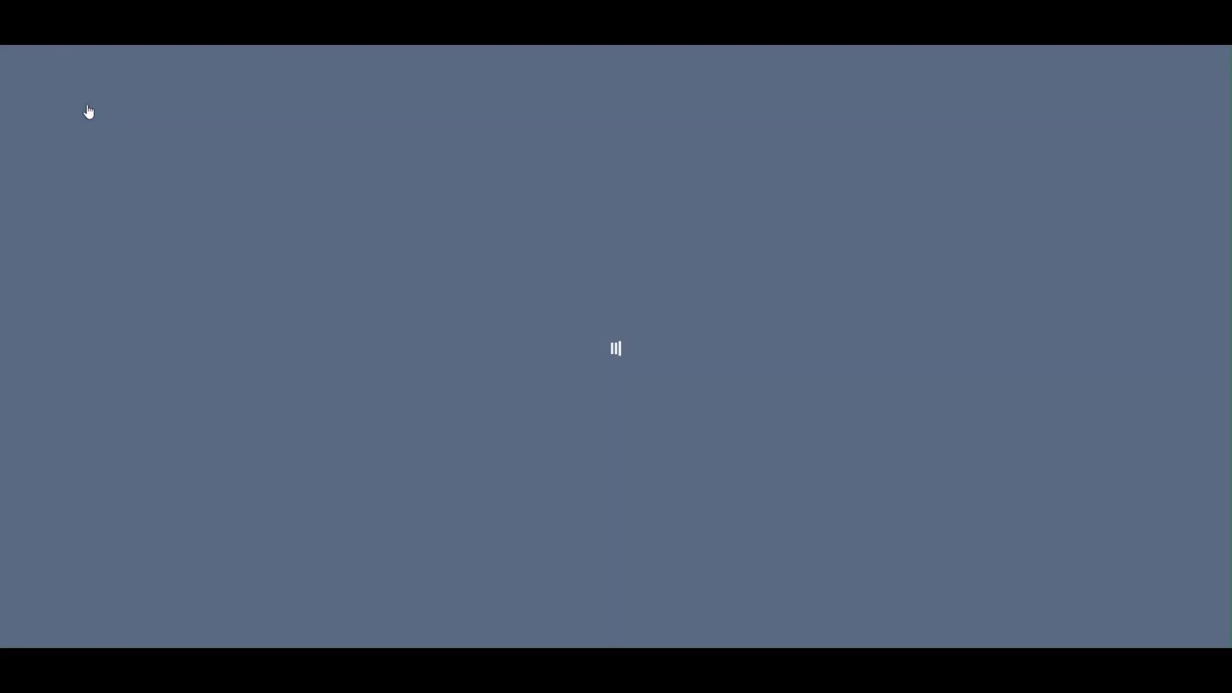